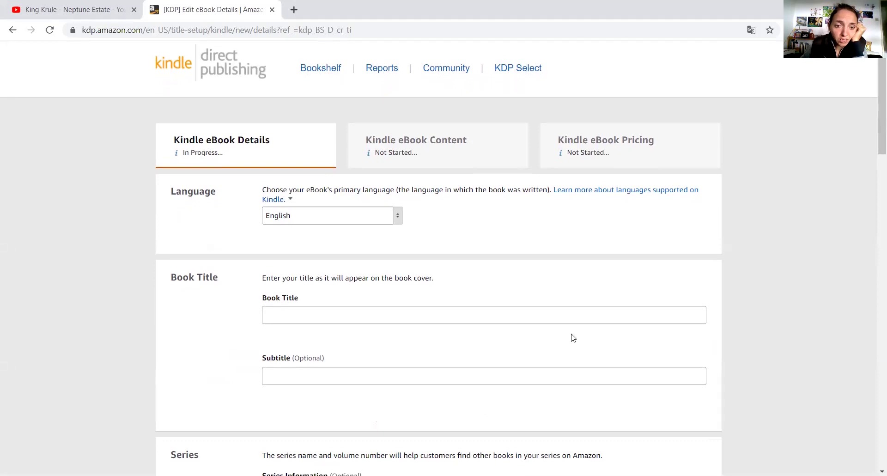
# Enter the book title "The Fairy and The Butterfly" and the subtitle "A Magic Tale of Friendship and Growth"
pyautogui.click(573, 335)
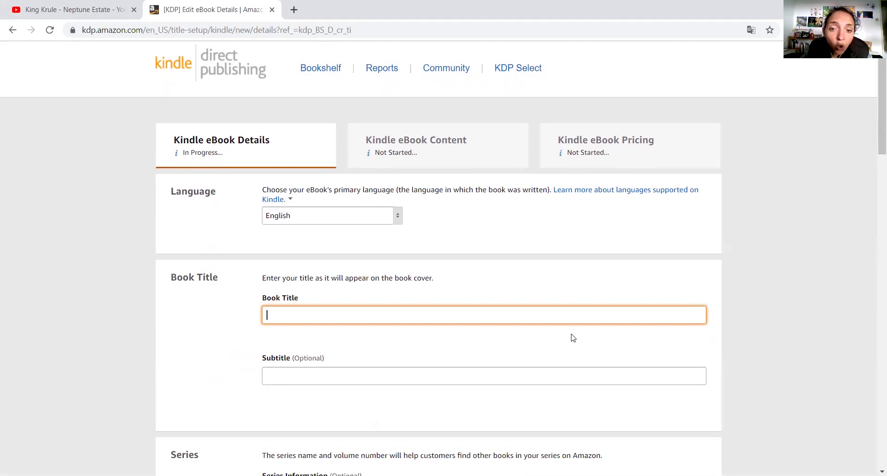
pyautogui.write('The Fairy and The Butterfly')
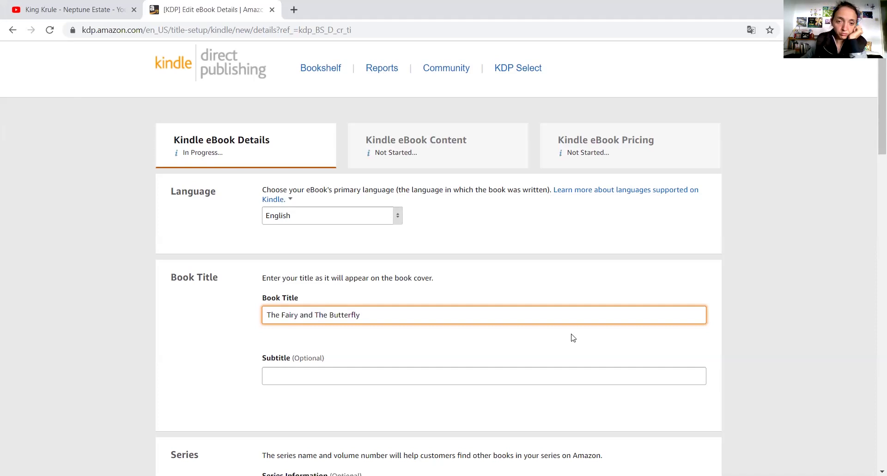
pyautogui.scroll(-2, 574, 338)
pyautogui.press('Tab')
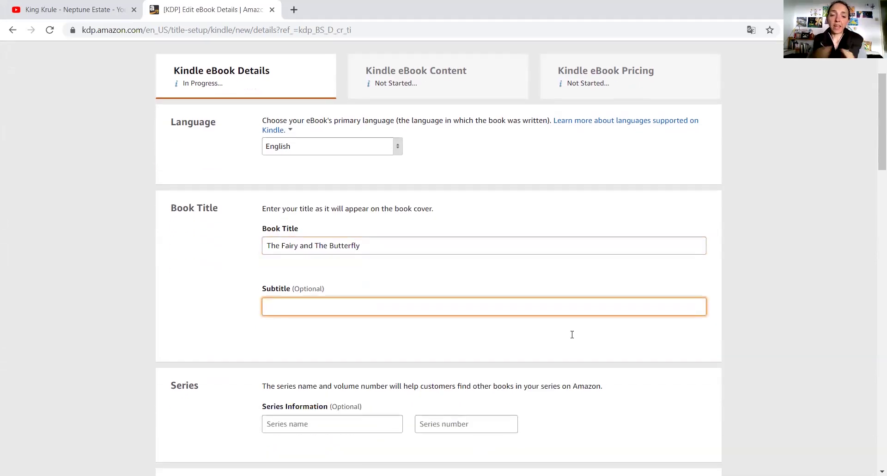
pyautogui.write('A Magic Tale of Friendship and Growth')
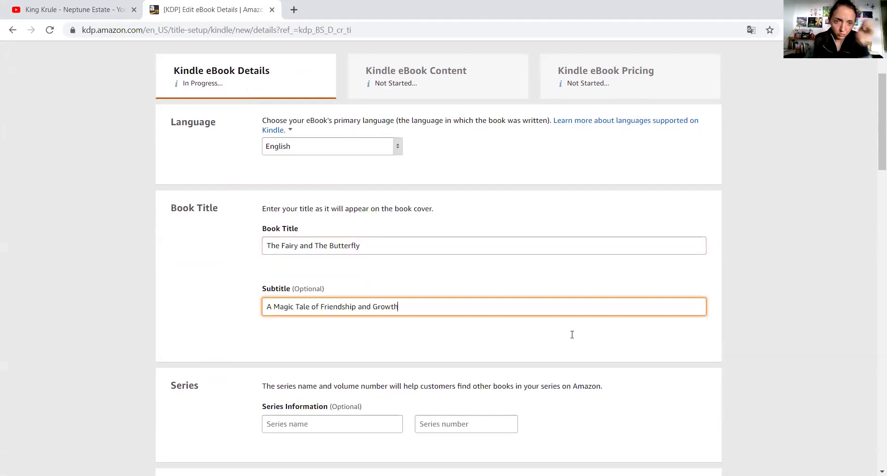
# Leave the series and edition details blank and fill in the primary author's first and last name
pyautogui.scroll(-2, 573, 337)
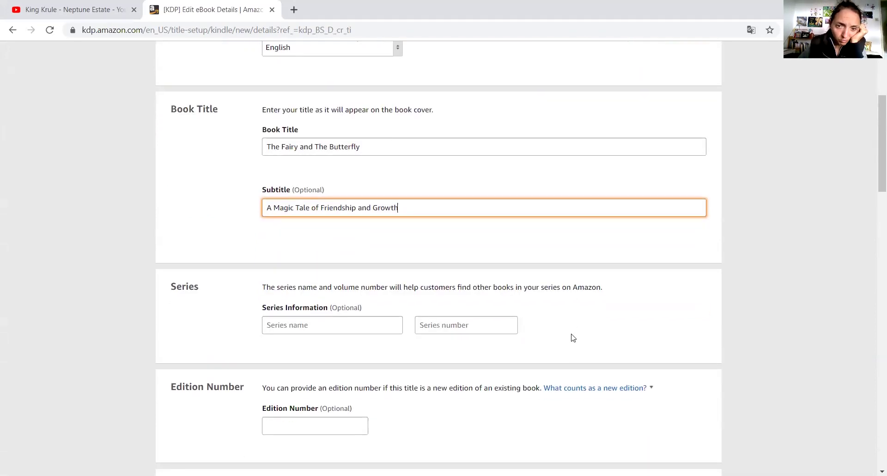
pyautogui.scroll(-2, 572, 335)
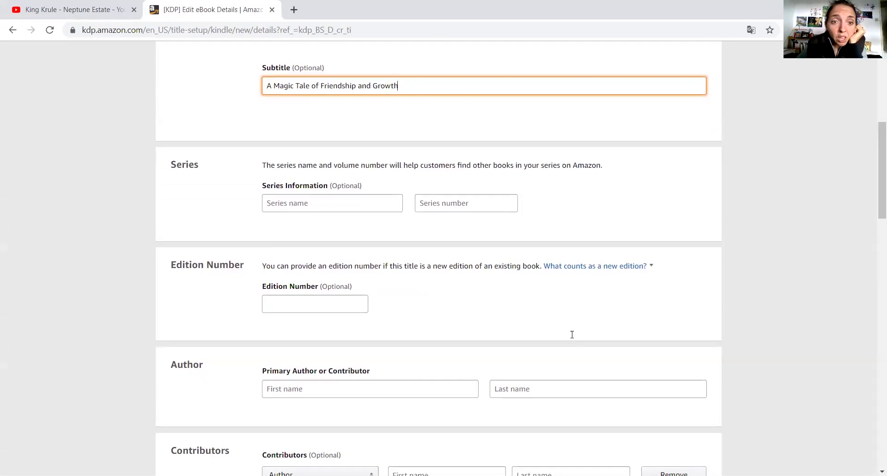
pyautogui.press('Tab')
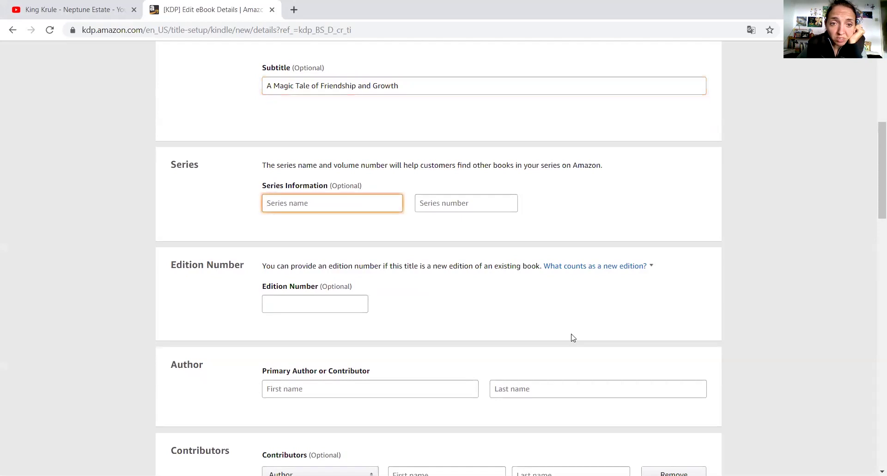
pyautogui.press('Tab')
pyautogui.scroll(-2, 573, 337)
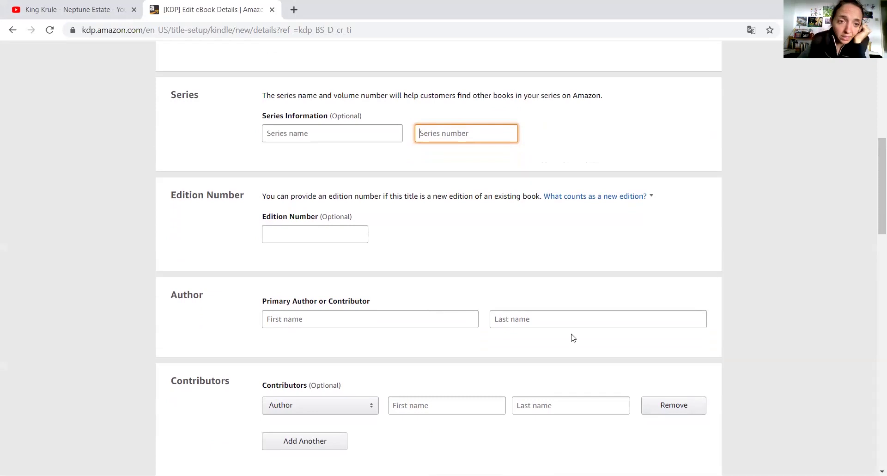
pyautogui.scroll(-1, 573, 338)
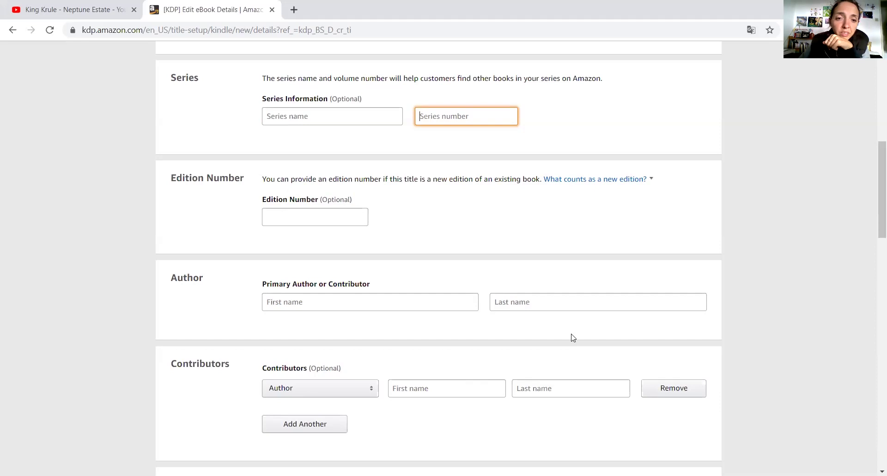
pyautogui.scroll(-2, 573, 338)
pyautogui.press('Tab')
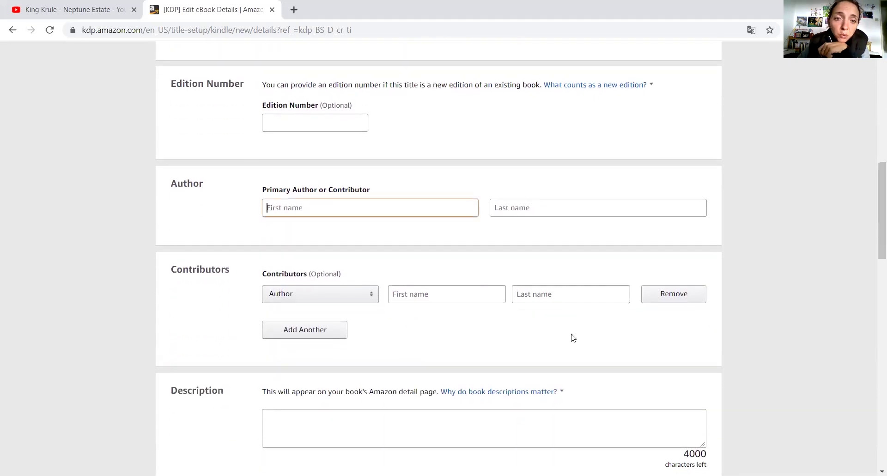
pyautogui.write('Ivanka')
pyautogui.press('Tab')
pyautogui.write('Sergilova')
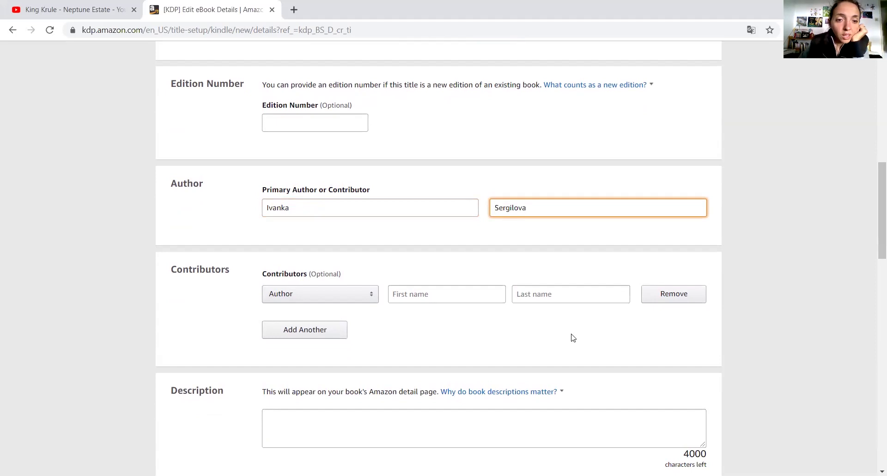
# Set the role of the first contributor to Illustrator
pyautogui.scroll(-2, 574, 338)
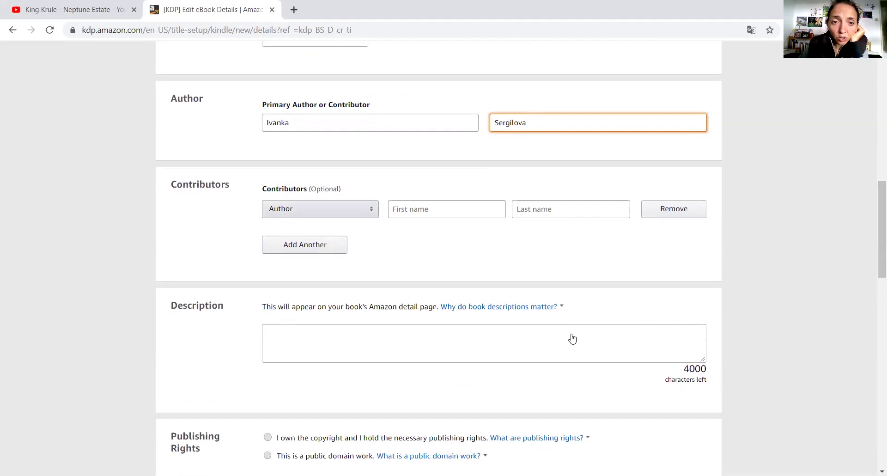
pyautogui.click(320, 208)
pyautogui.press('Down')
pyautogui.press('Down')
pyautogui.press('Up')
pyautogui.press('Down')
pyautogui.press('Down')
pyautogui.press('Down')
pyautogui.press('Down')
pyautogui.press('Down')
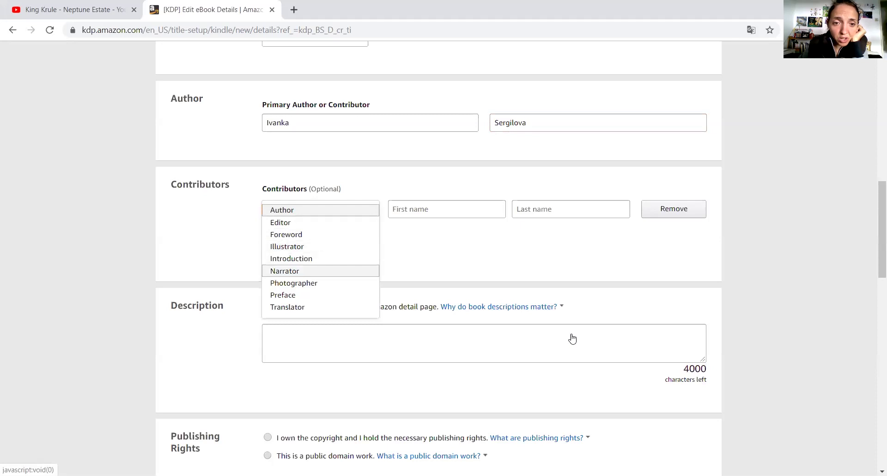
pyautogui.press('Up')
pyautogui.press('Down')
pyautogui.press('Down')
pyautogui.press('Up')
pyautogui.press('Up')
pyautogui.press('Up')
pyautogui.press('Up')
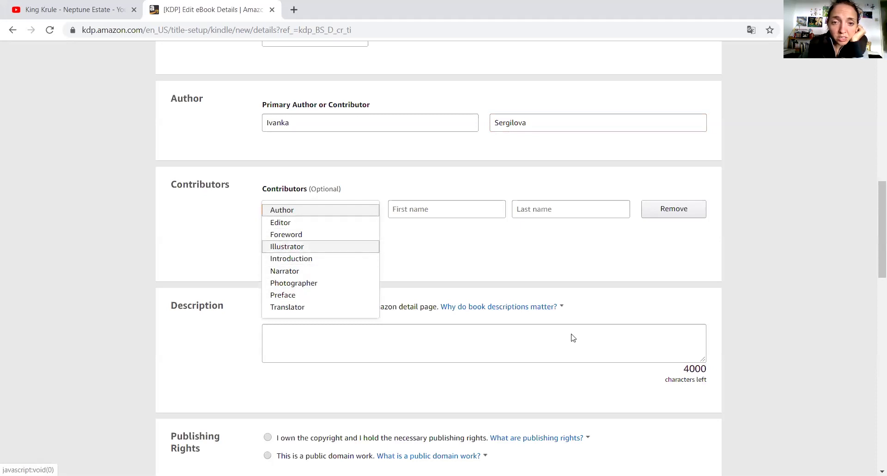
pyautogui.press('Return')
# Fill in the illustrator's first and last name in the contributor entry
pyautogui.press('Tab')
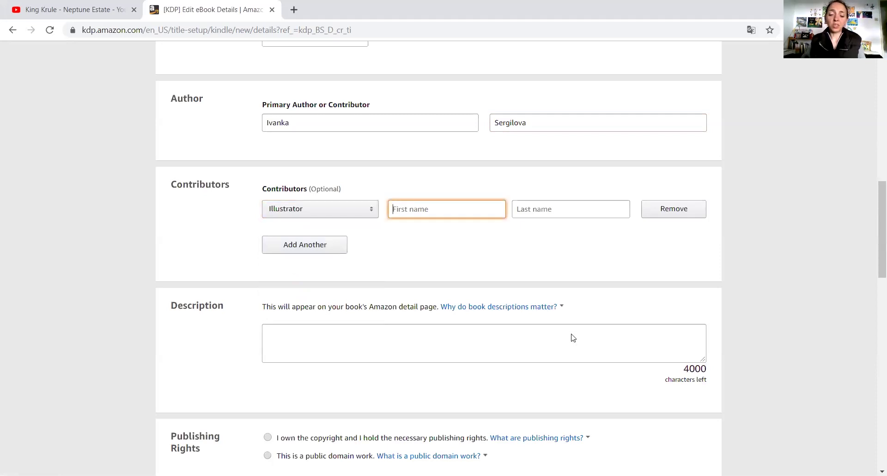
pyautogui.write('Min')
pyautogui.press('Down')
pyautogui.press('Return')
# Enter "Write and awesome description here!" as the book description
pyautogui.scroll(-1, 573, 337)
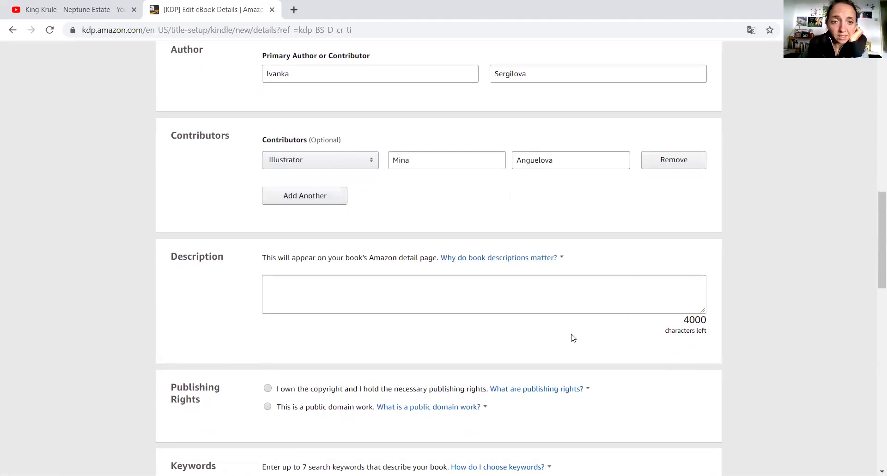
pyautogui.scroll(-1, 573, 338)
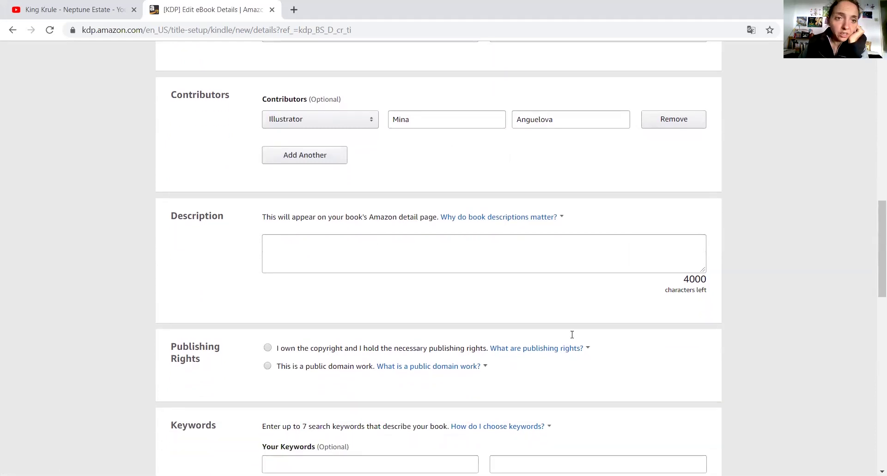
pyautogui.scroll(-1, 573, 336)
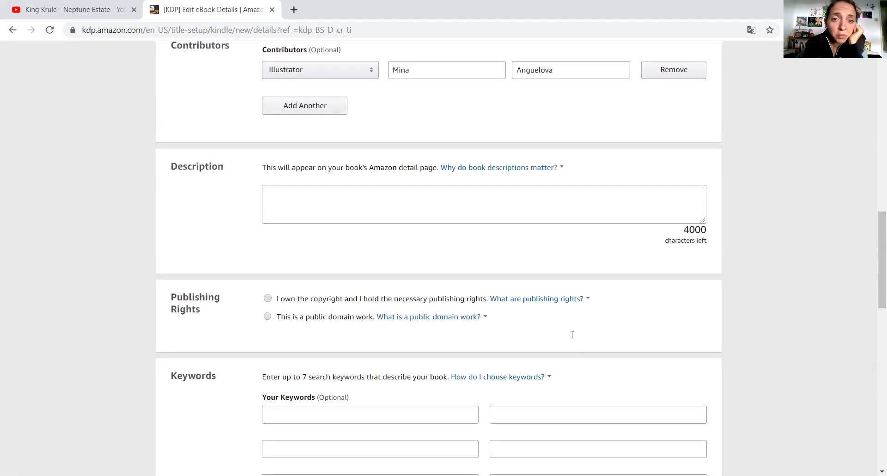
pyautogui.press('Tab')
pyautogui.press('Tab')
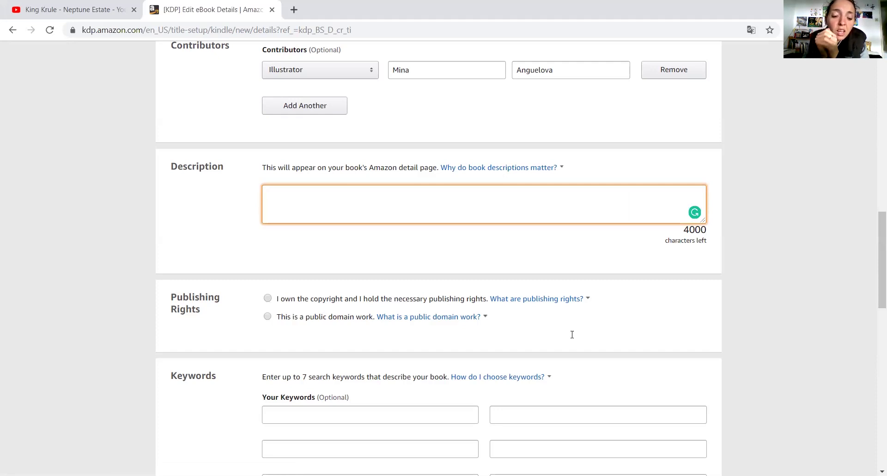
pyautogui.write('Write and awesome description here!')
# Declare under publishing rights that you own the copyright and hold the necessary publishing rights
pyautogui.scroll(-3, 572, 335)
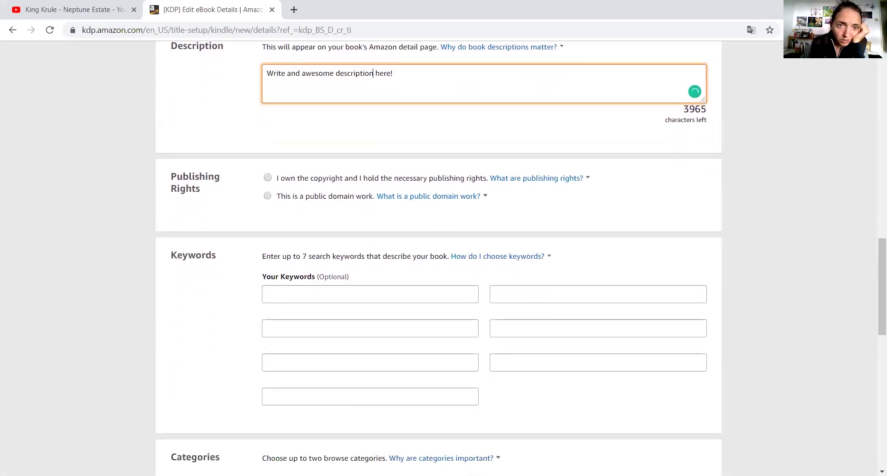
pyautogui.click(572, 339)
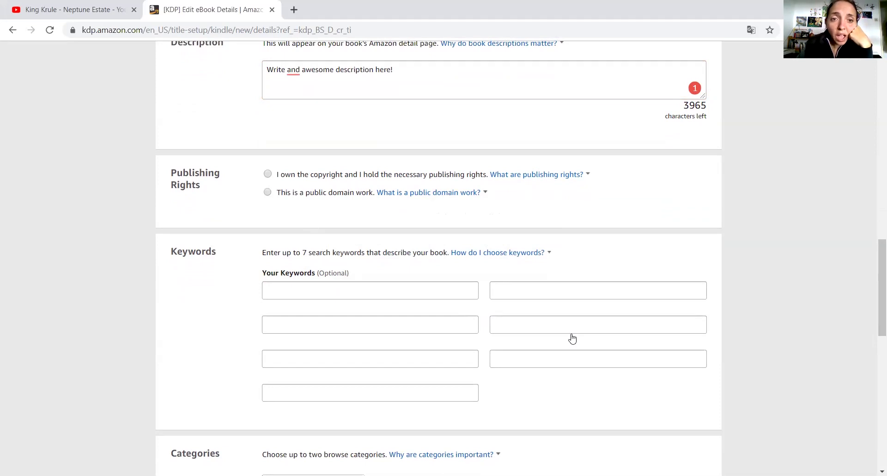
pyautogui.press('space')
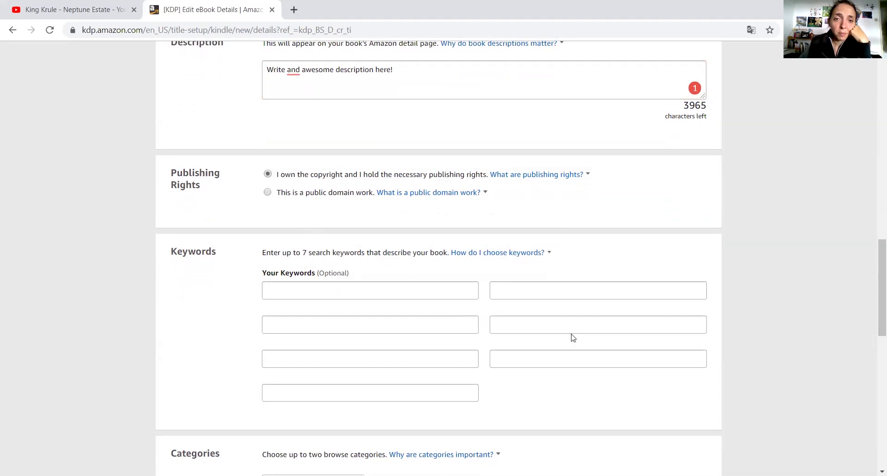
# Fill in all seven search keywords, including self-growth, overcoming limitations, growing up, self-confidence and kindness
pyautogui.scroll(-2, 573, 336)
pyautogui.scroll(1, 573, 338)
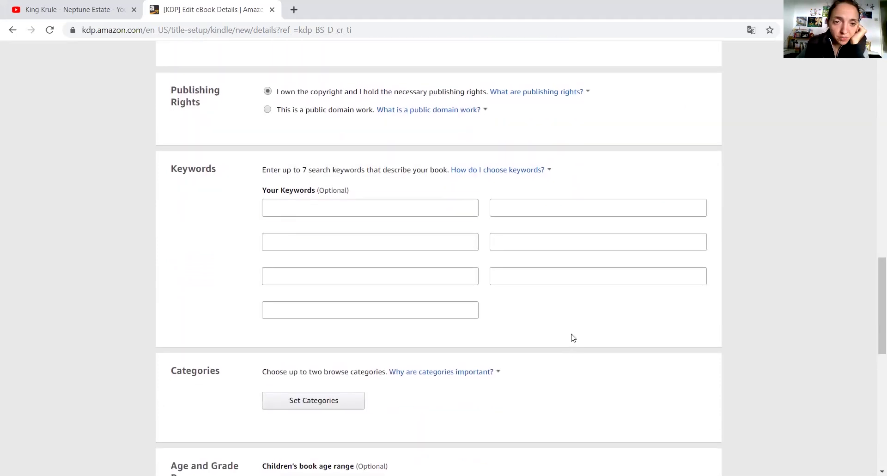
pyautogui.press('Tab')
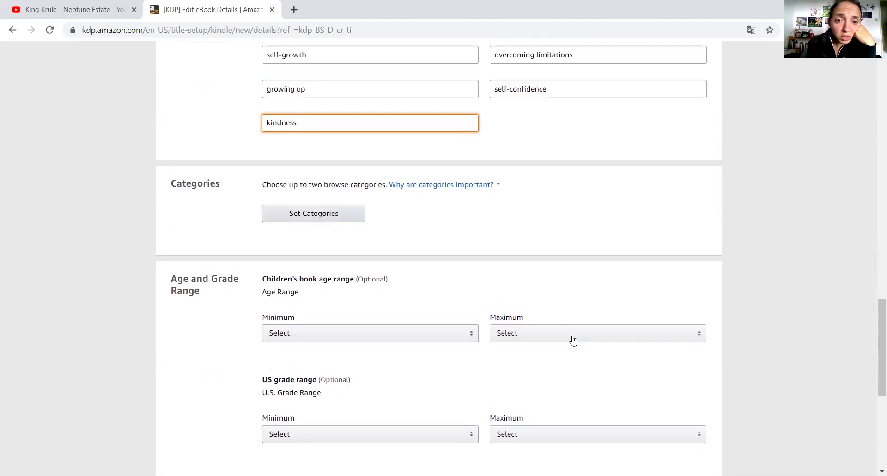
# Set the book's categories to Juvenile Fiction > Fairy Tales & Folklore > General and Juvenile Fiction > Fantasy & Magic
pyautogui.press('Tab')
pyautogui.press('Tab')
pyautogui.press('Return')
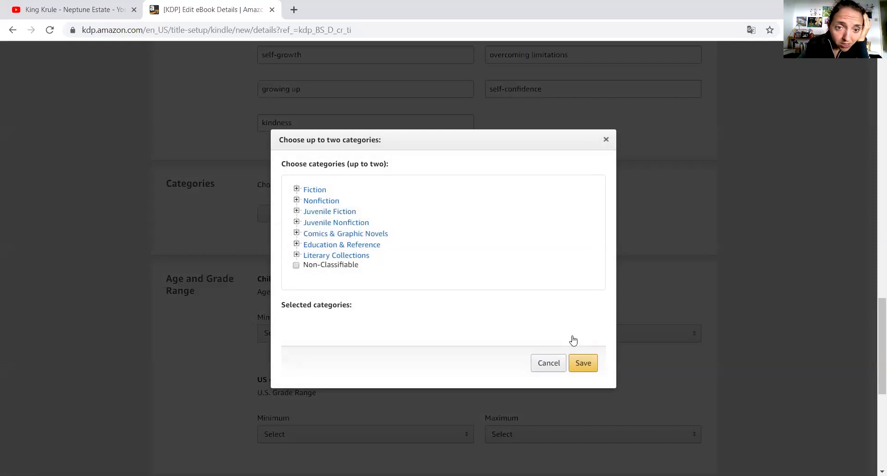
pyautogui.press('Return')
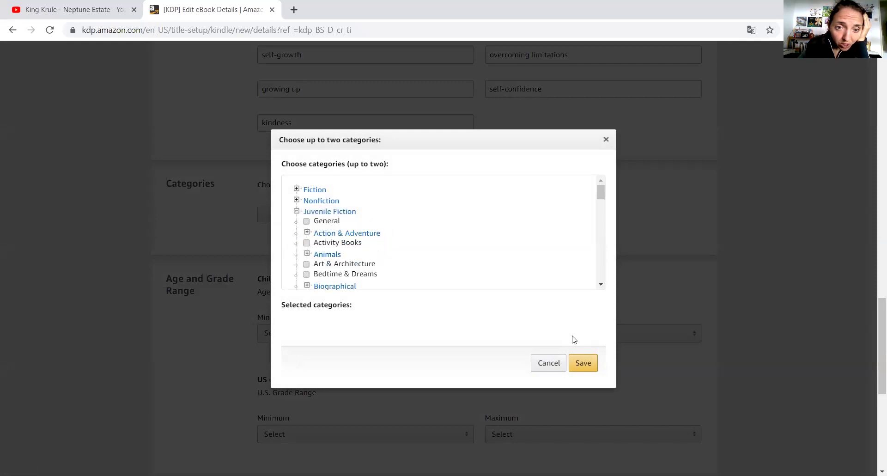
pyautogui.press('pagedown')
pyautogui.press('Return')
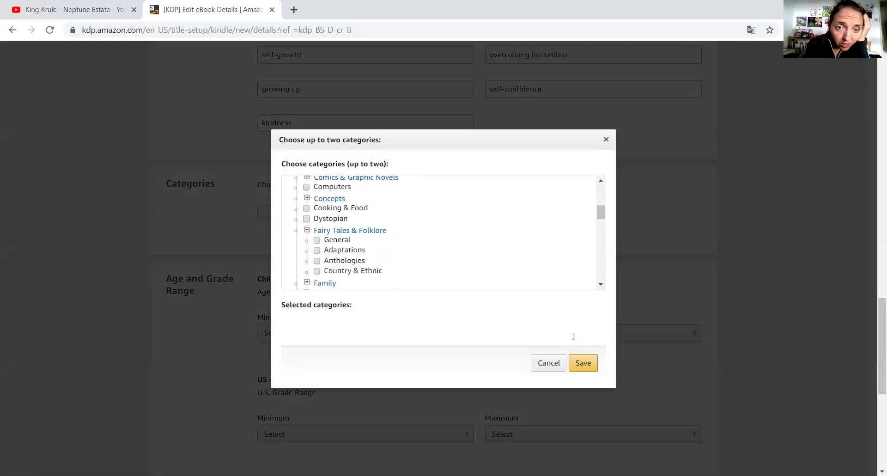
pyautogui.press('Down')
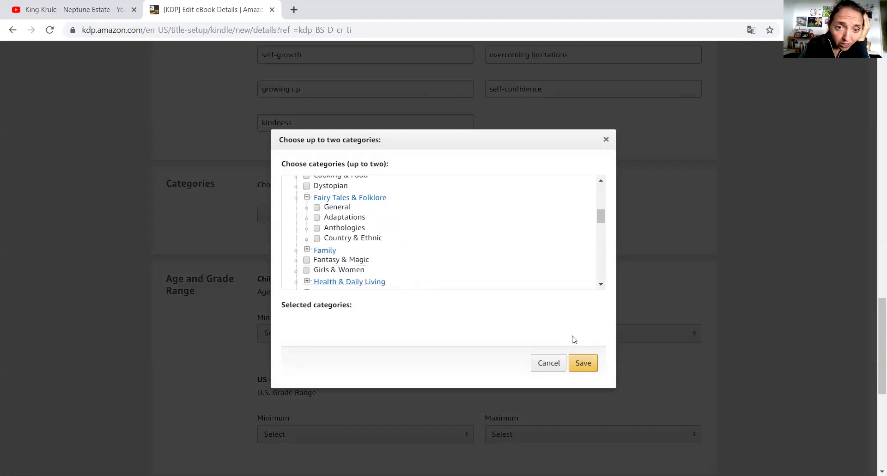
pyautogui.press('space')
pyautogui.press('space')
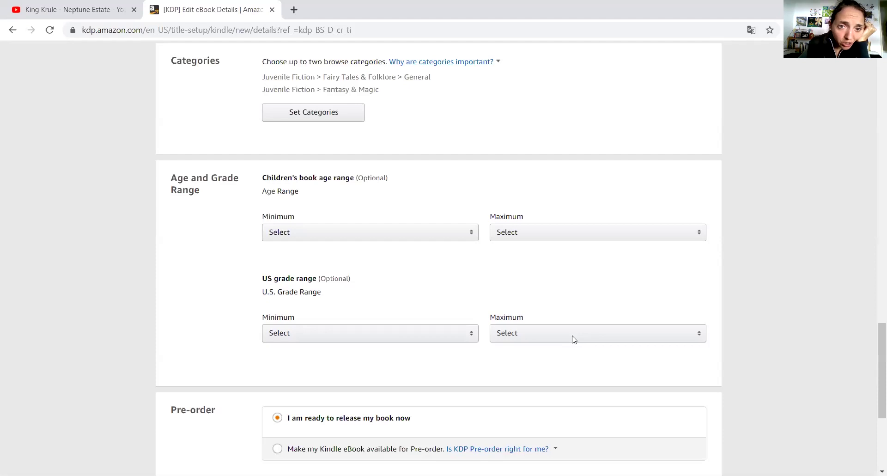
# Set the children's book age range to a minimum of 6 and a maximum of 18+
pyautogui.hotkey('alt', 'Down')
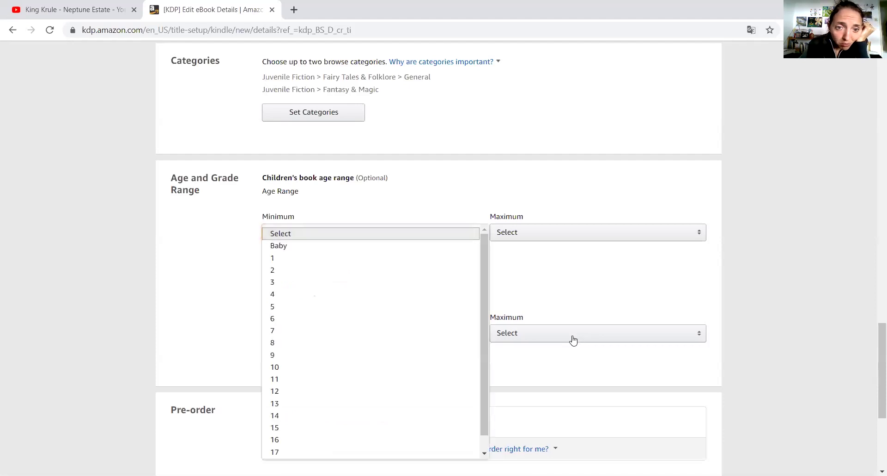
pyautogui.press('Up')
pyautogui.press('Up')
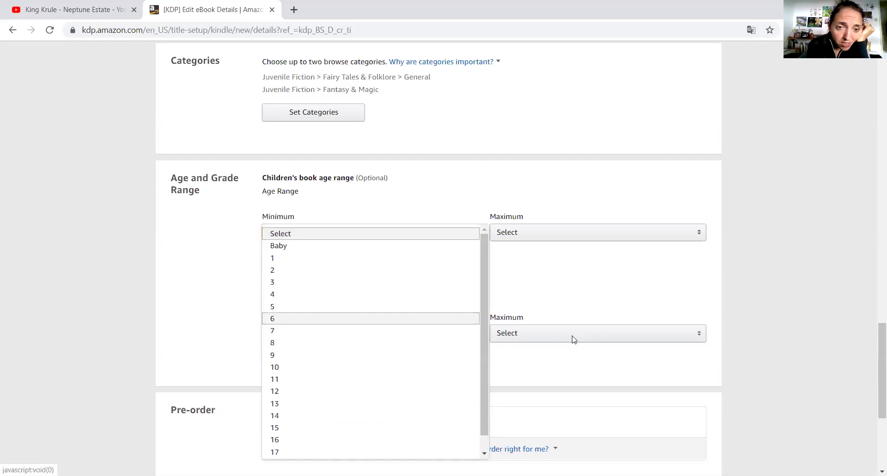
pyautogui.press('Return')
pyautogui.press('Tab')
pyautogui.hotkey('alt', 'Down')
pyautogui.press('End')
pyautogui.press('Return')
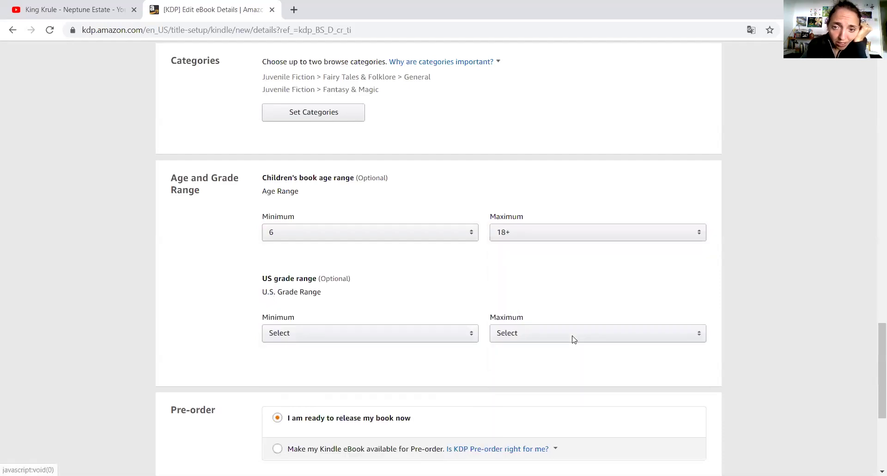
# Keep the immediate release option, save the eBook details and continue to the eBook content stage
pyautogui.scroll(-2, 573, 340)
pyautogui.scroll(-1, 573, 340)
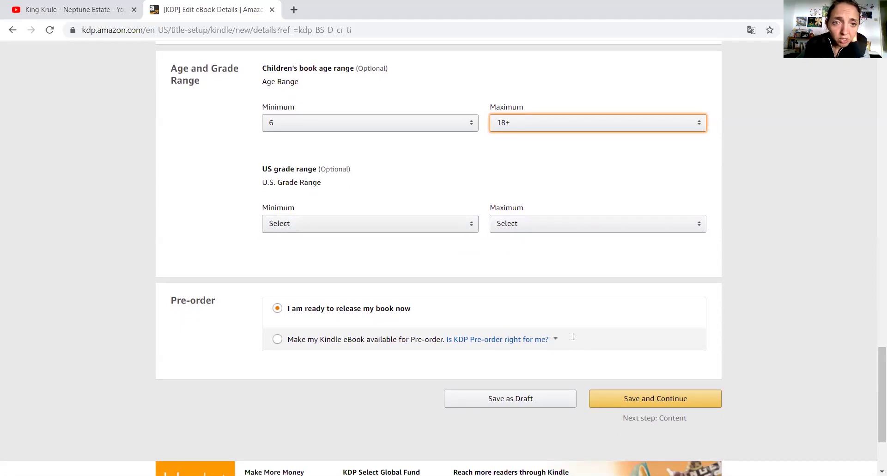
pyautogui.scroll(-2, 573, 336)
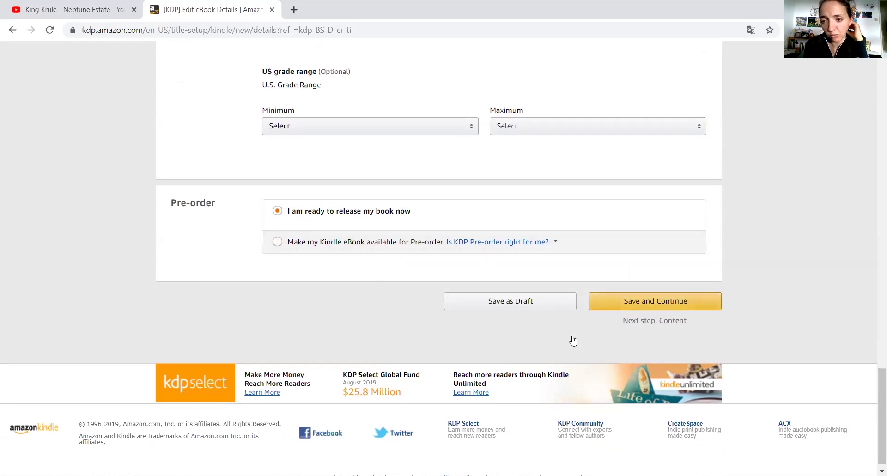
pyautogui.scroll(-1, 573, 341)
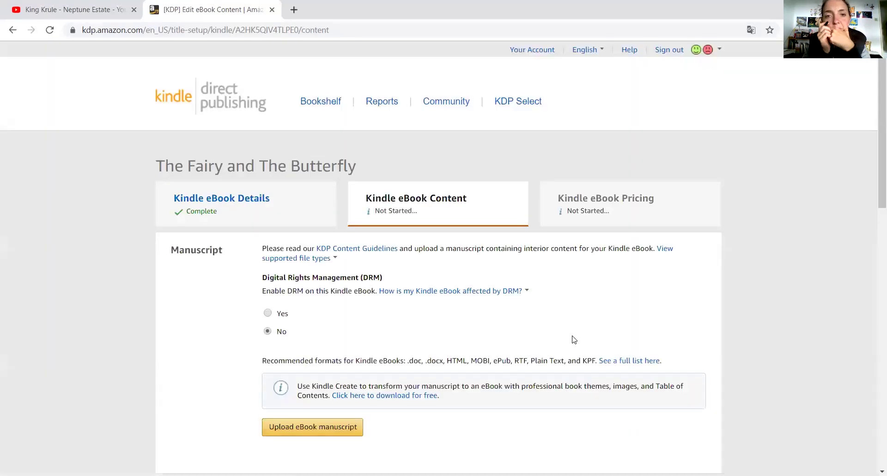
# Read how DRM affects the eBook, leave DRM off, and upload the "The Fairy and The Butterfly" manuscript from the mobi folder
pyautogui.scroll(-2, 574, 340)
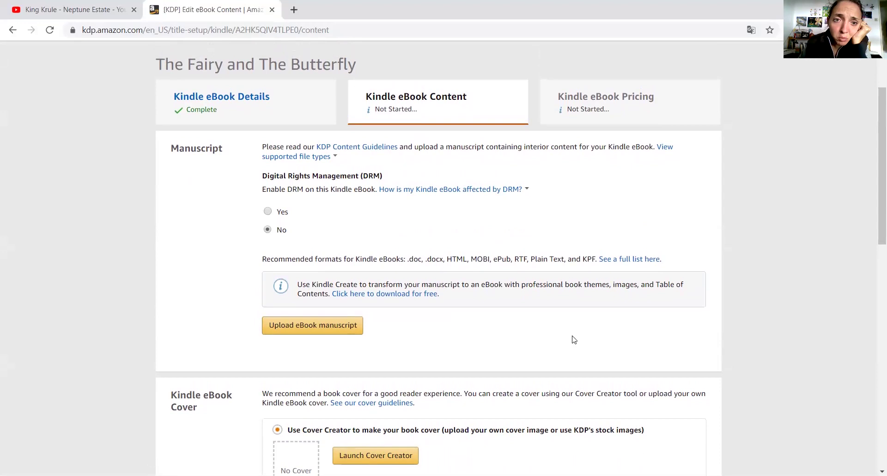
pyautogui.scroll(-1, 574, 340)
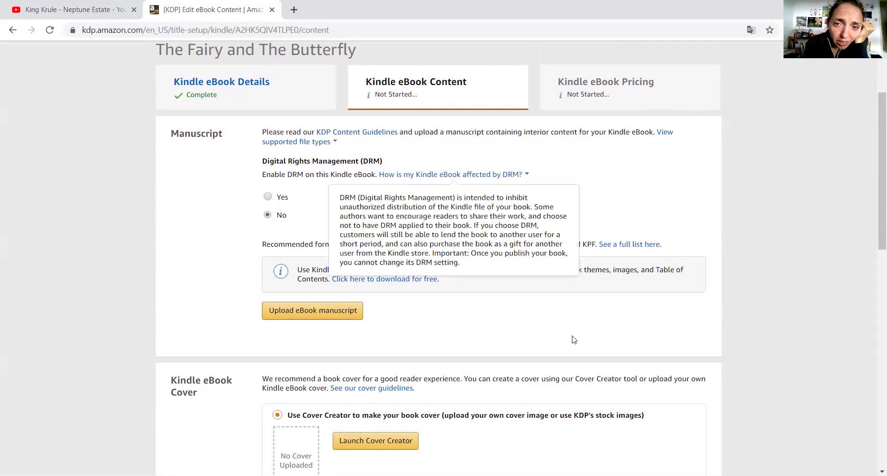
pyautogui.press('Return')
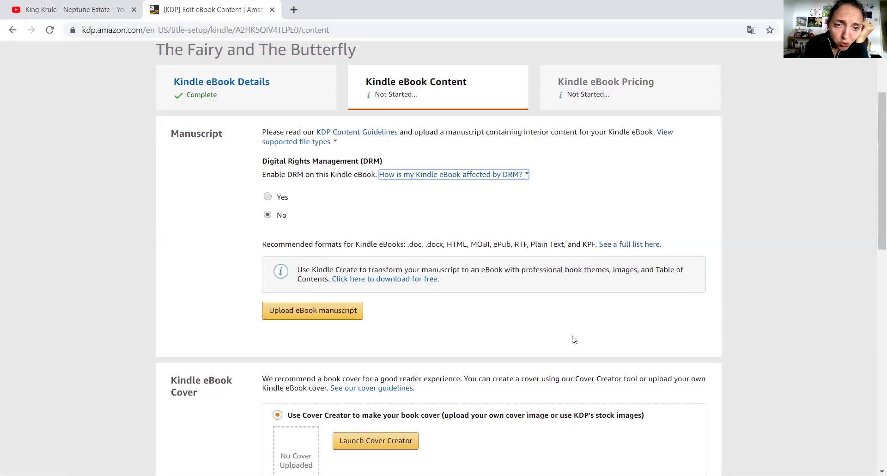
pyautogui.scroll(-1, 574, 340)
pyautogui.scroll(-1, 574, 341)
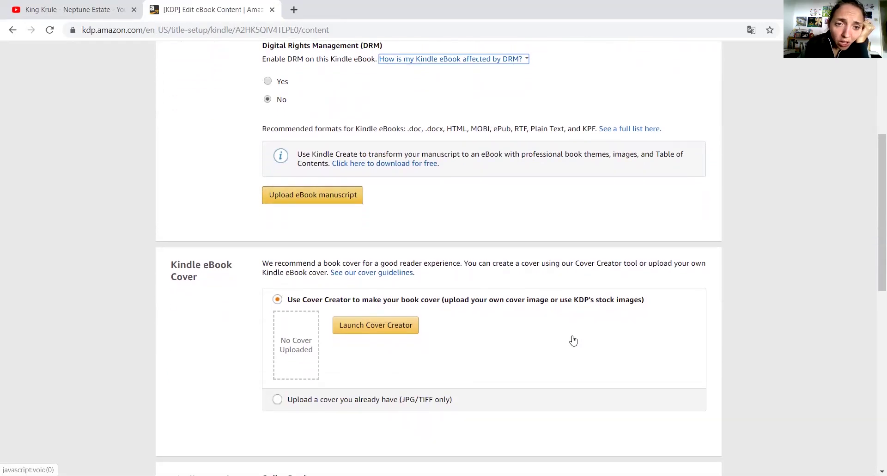
pyautogui.click(316, 198)
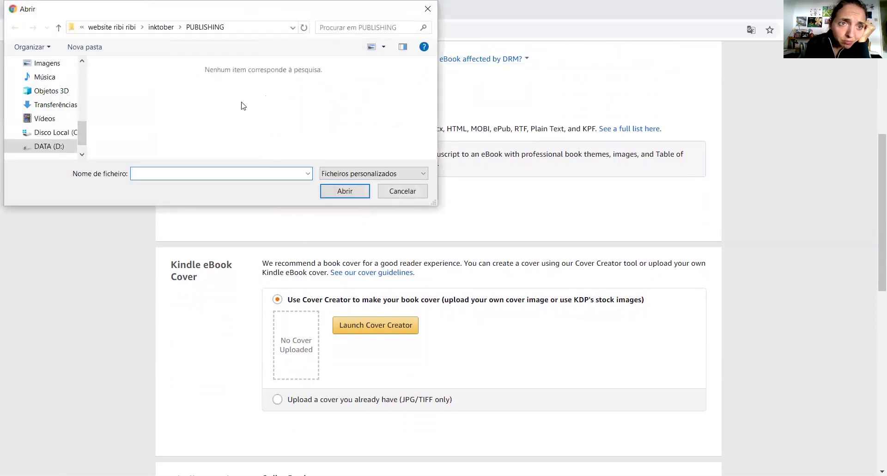
pyautogui.click(65, 147)
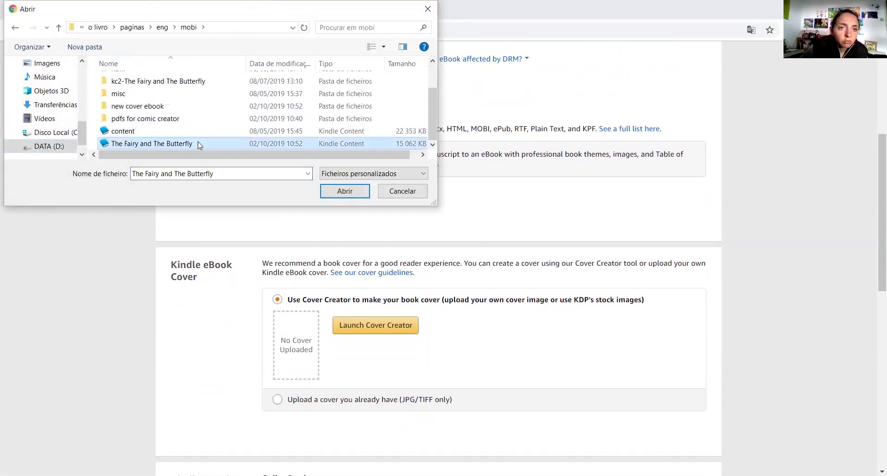
pyautogui.doubleClick(199, 145)
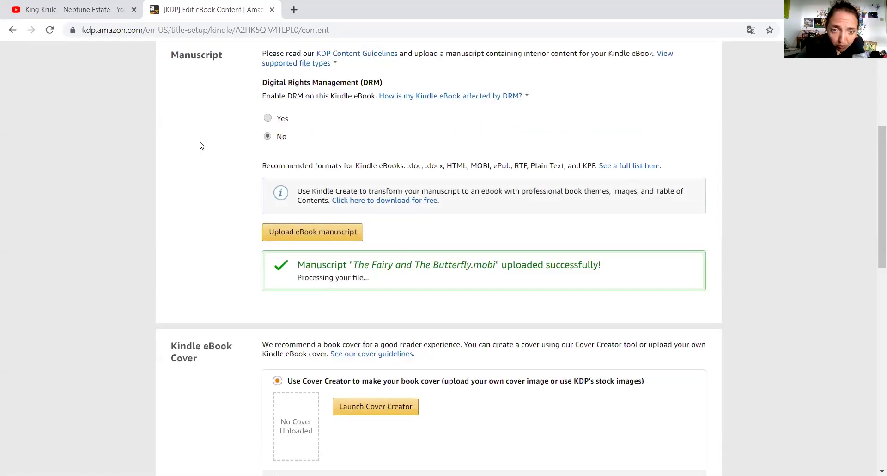
# Choose to upload an existing cover instead of using Cover Creator, and upload the "cover" image from the ebook folder
pyautogui.scroll(-4, 200, 145)
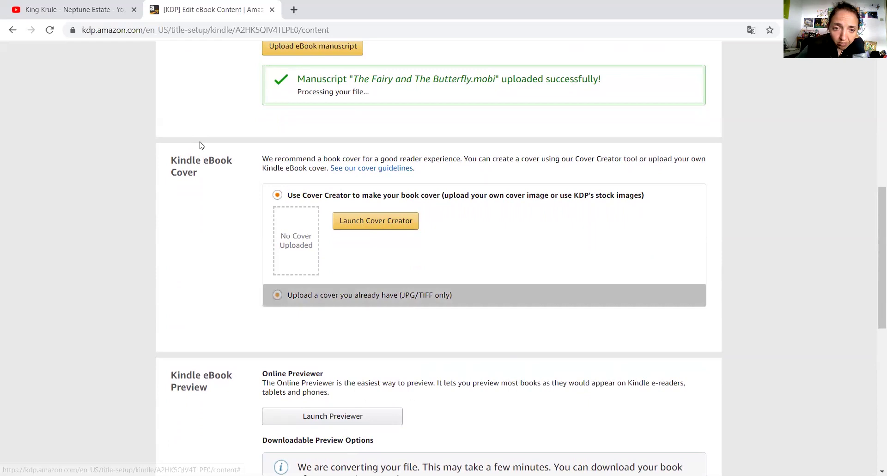
pyautogui.click(277, 295)
pyautogui.click(376, 280)
pyautogui.click(191, 95)
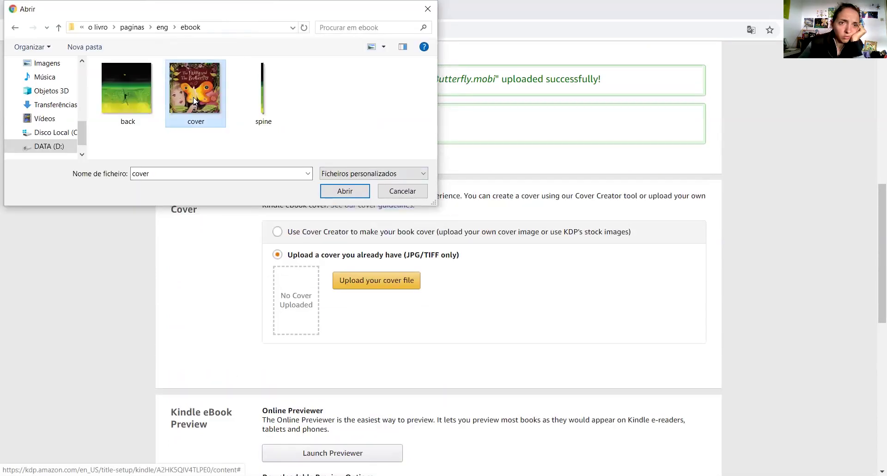
pyautogui.doubleClick(191, 98)
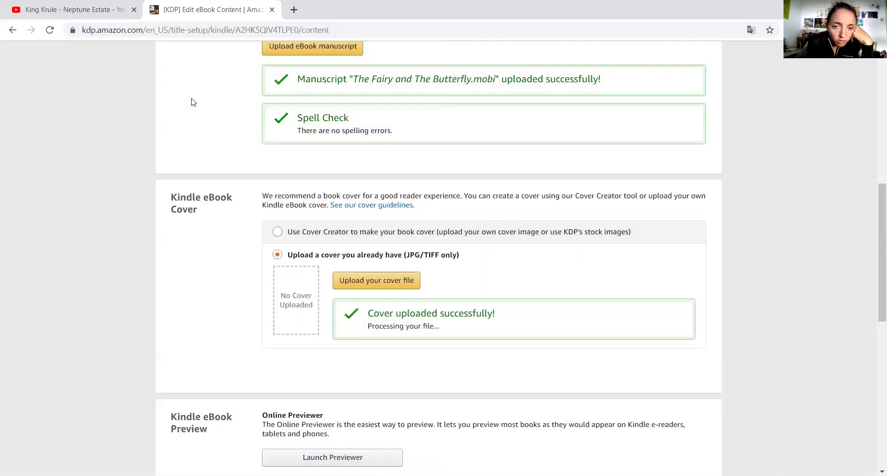
# Preview the eBook in the Online Previewer, paging from the cover through to the final page, and return to the eBook content
pyautogui.scroll(-2, 193, 102)
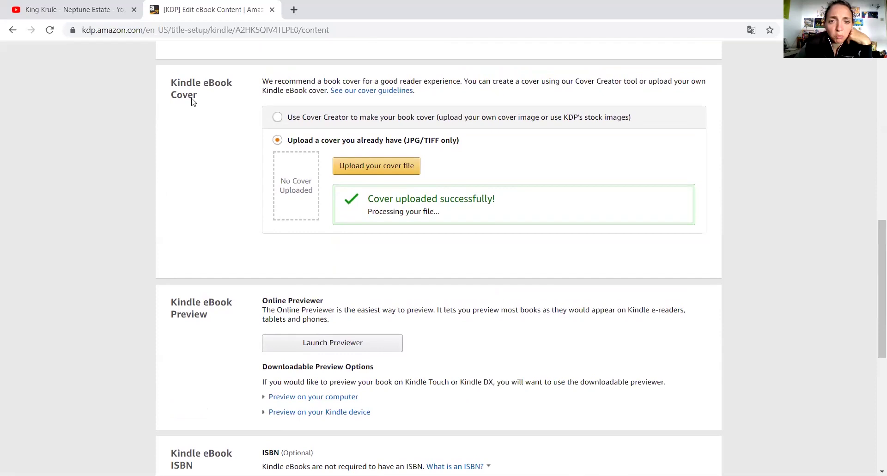
pyautogui.scroll(-2, 192, 100)
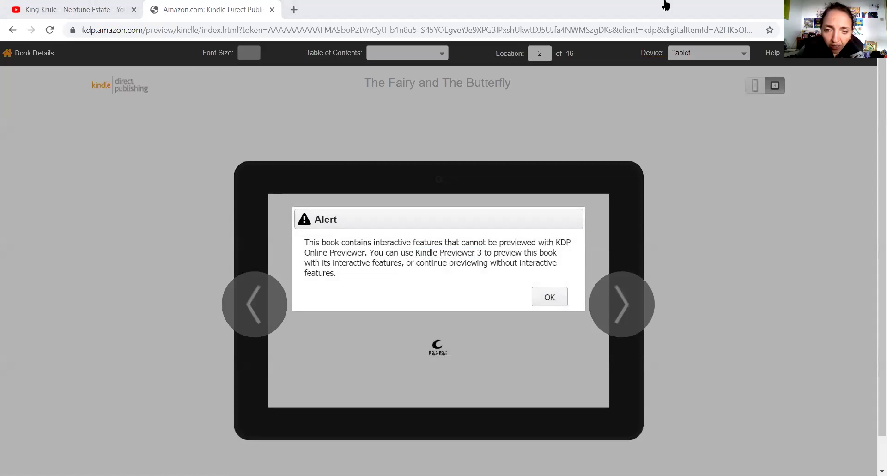
pyautogui.click(666, 5)
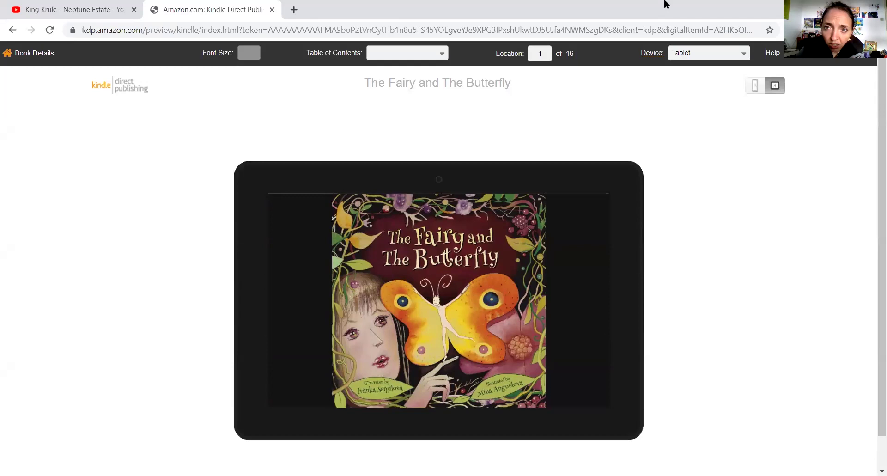
pyautogui.press('Right')
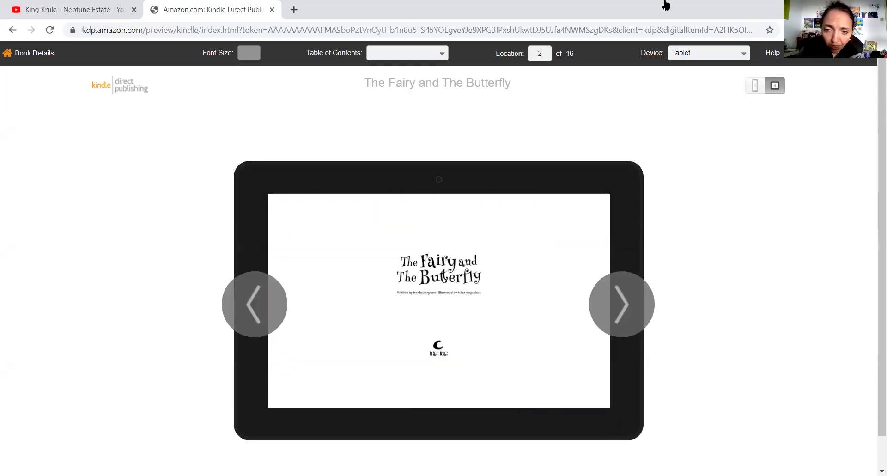
pyautogui.press('Right')
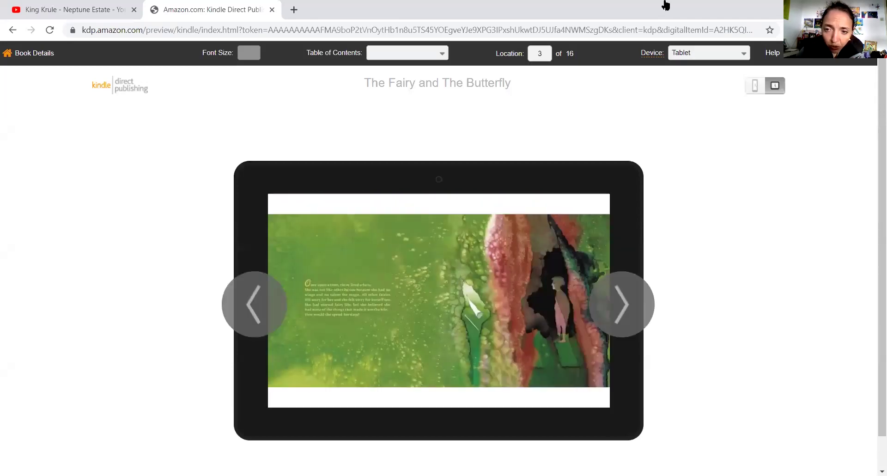
pyautogui.press('Right')
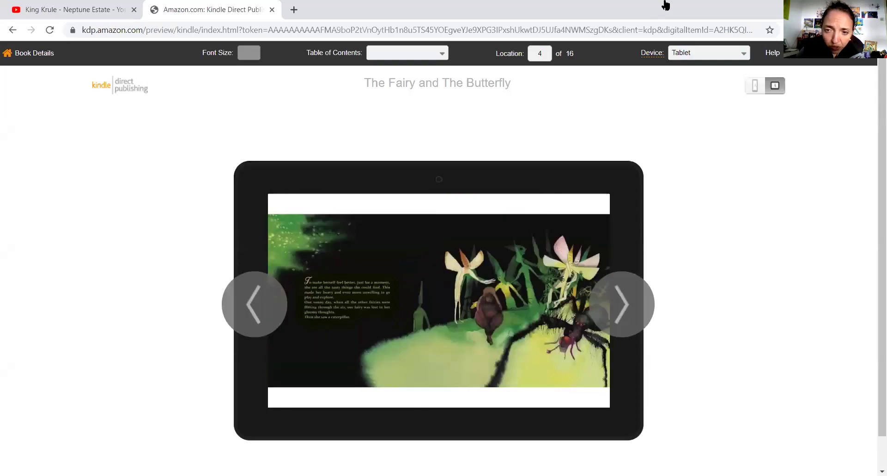
pyautogui.press('Right')
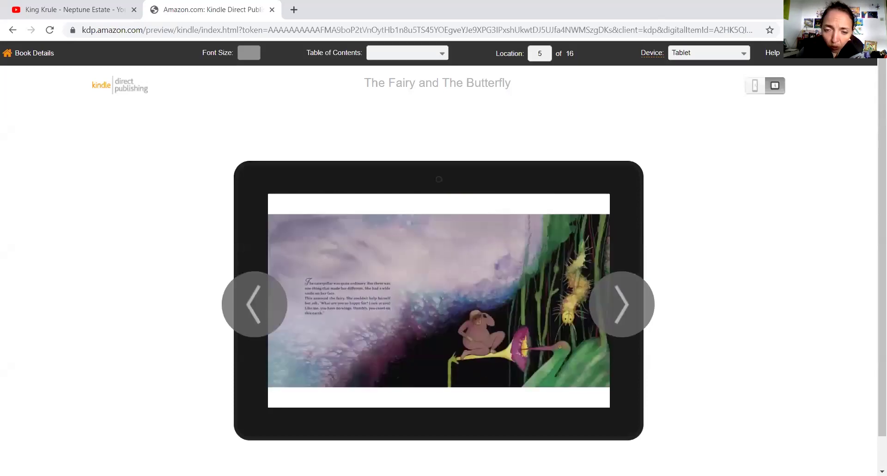
pyautogui.press('Right')
pyautogui.press('Right')
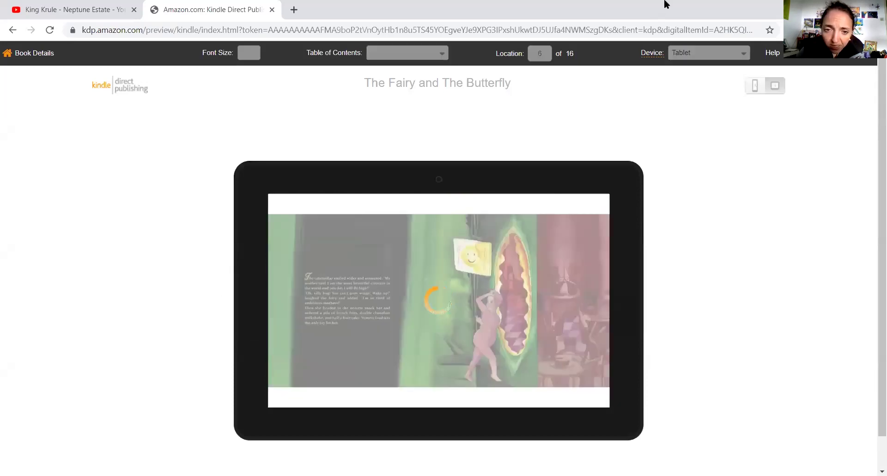
pyautogui.press('Right')
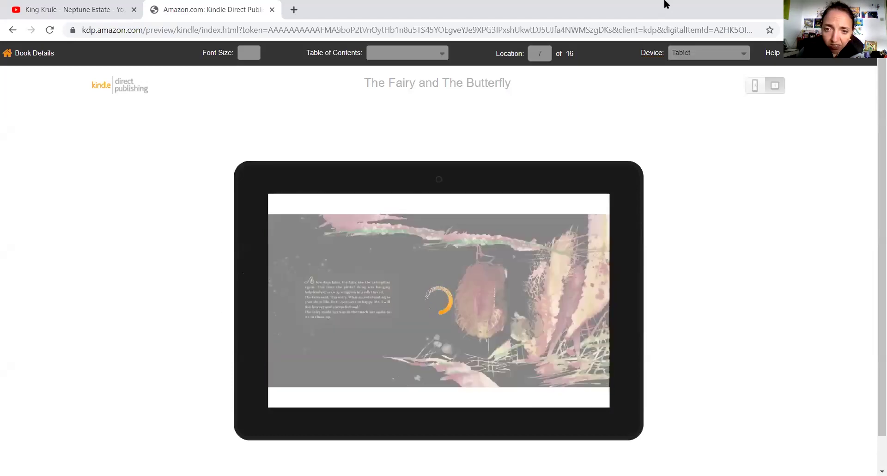
pyautogui.press('Right')
pyautogui.press('End')
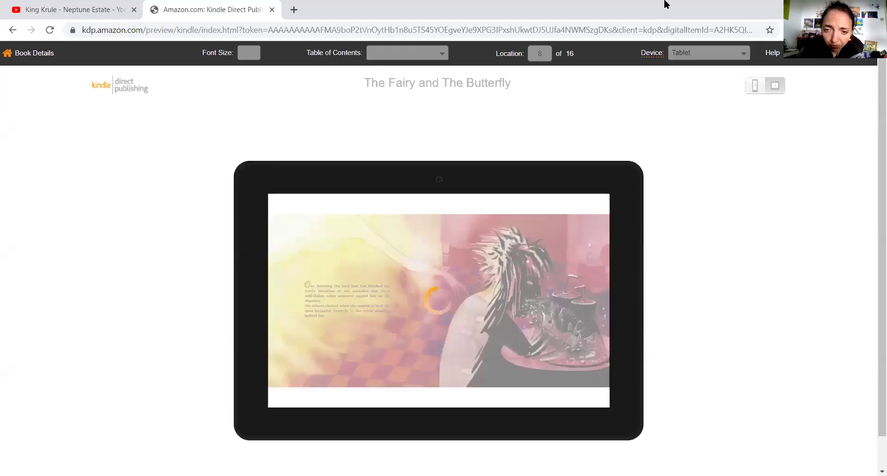
pyautogui.press('Right')
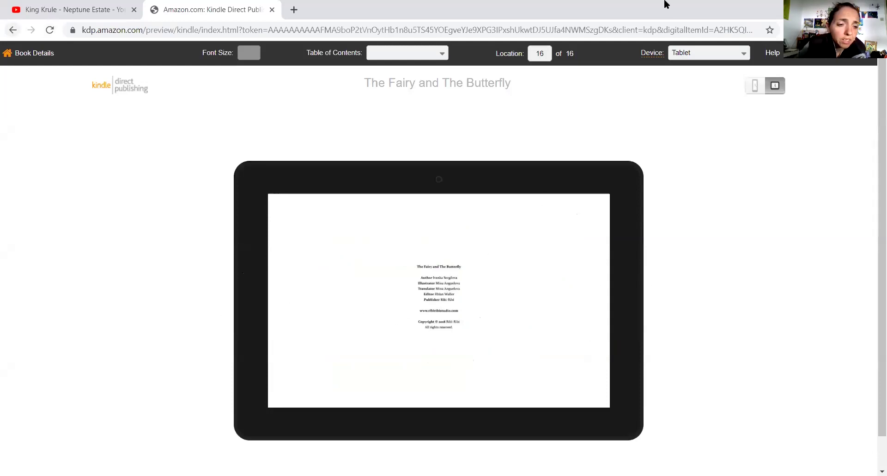
pyautogui.hotkey('alt', 'Left')
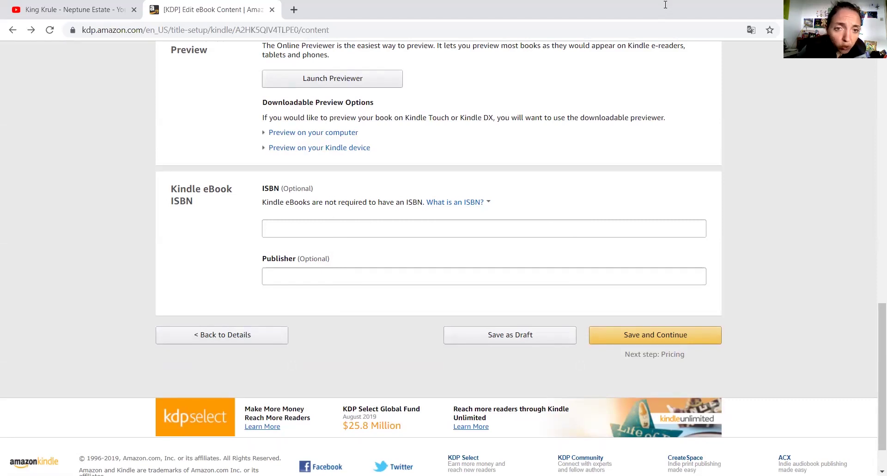
# Set the publisher to "Ribi-Ribi", leave the ISBN empty, and save and continue to the eBook pricing stage
pyautogui.press('Tab')
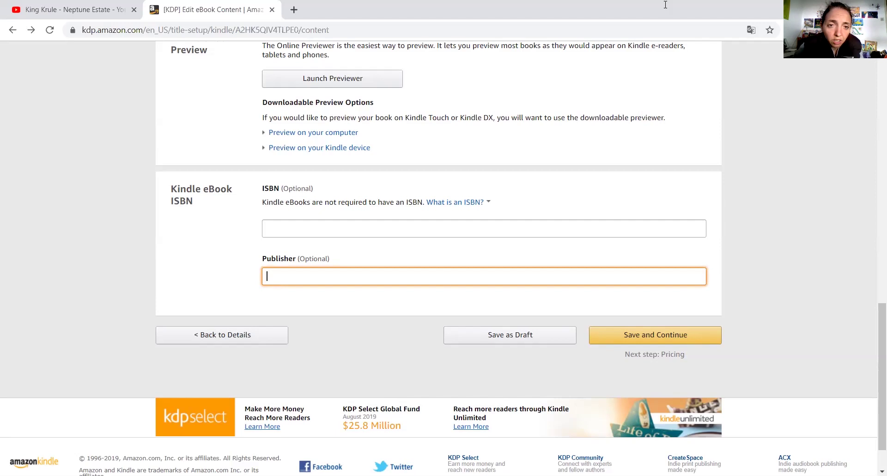
pyautogui.write('Ribi-Ribi')
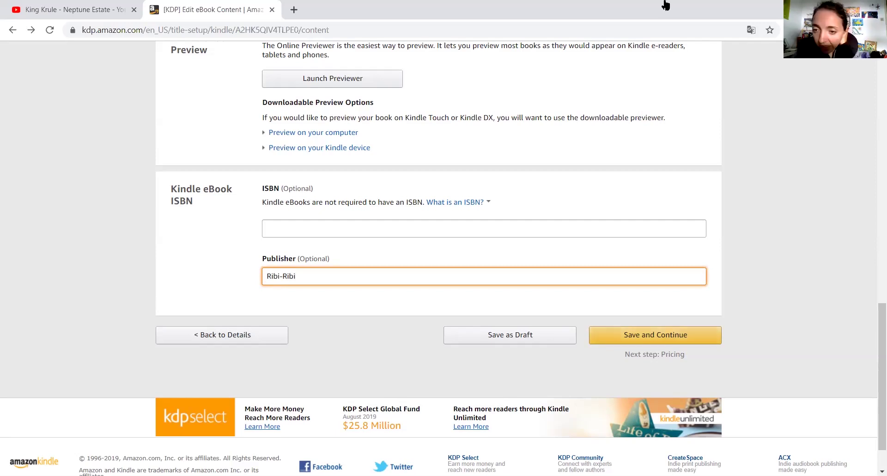
pyautogui.press('Return')
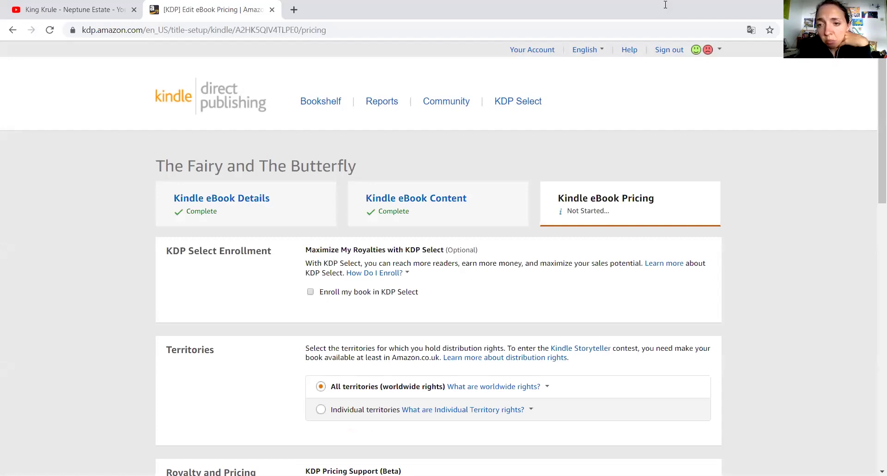
# Check the explanation of how to enroll in KDP Select, and enroll the book in it
pyautogui.scroll(-2, 666, 5)
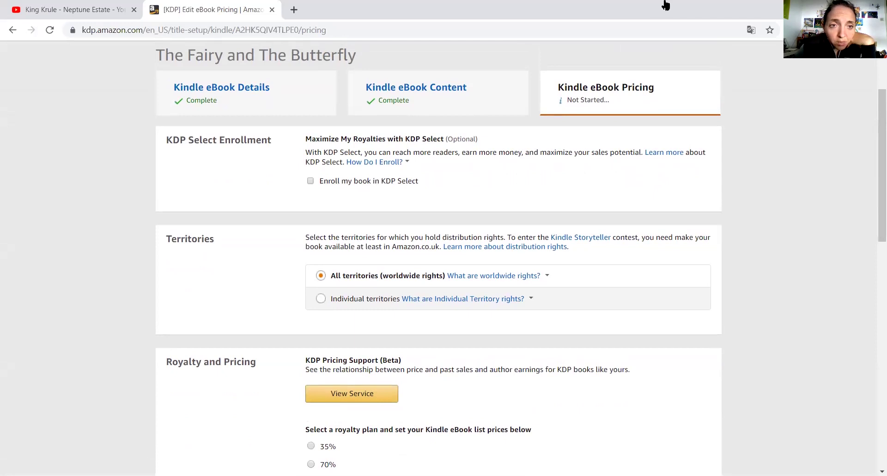
pyautogui.press('Return')
pyautogui.press('Escape')
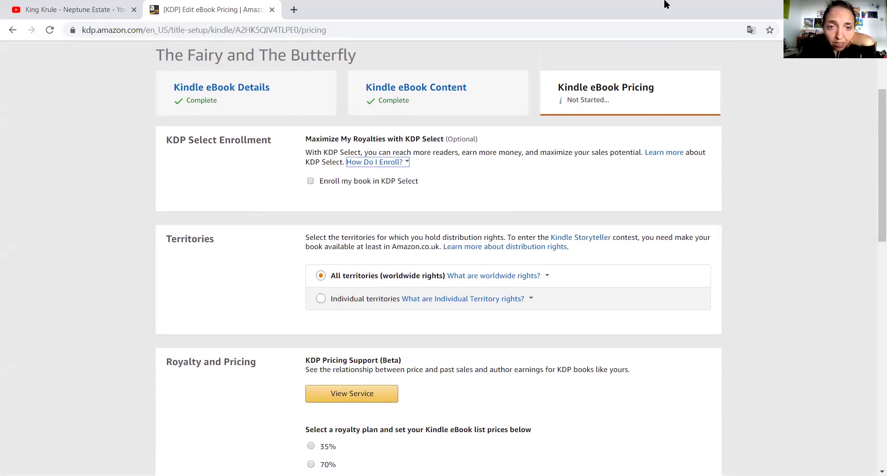
pyautogui.press('Tab')
pyautogui.press('space')
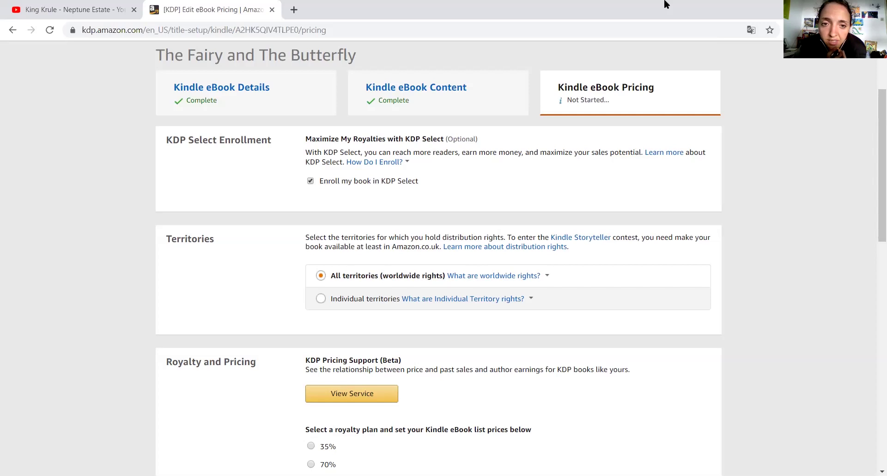
# Review the territory options, including the explanation of individual territory rights, and examine the royalty plans and list price settings
pyautogui.scroll(-1, 666, 4)
pyautogui.scroll(2, 666, 3)
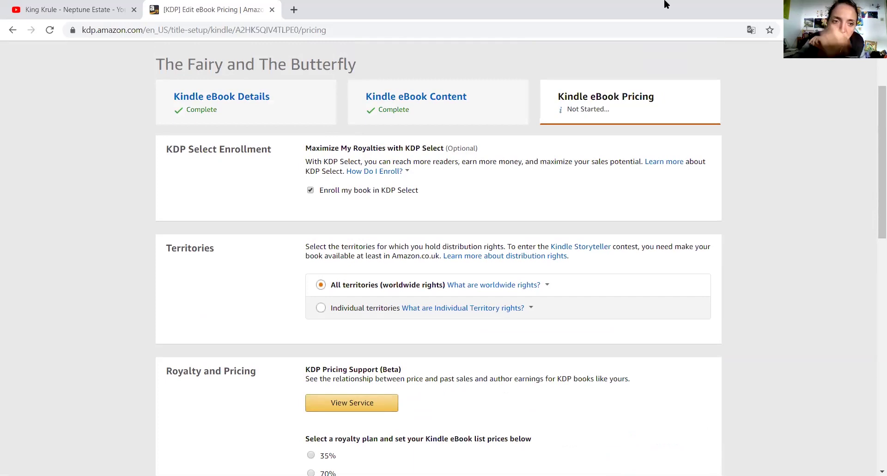
pyautogui.scroll(-3, 666, 4)
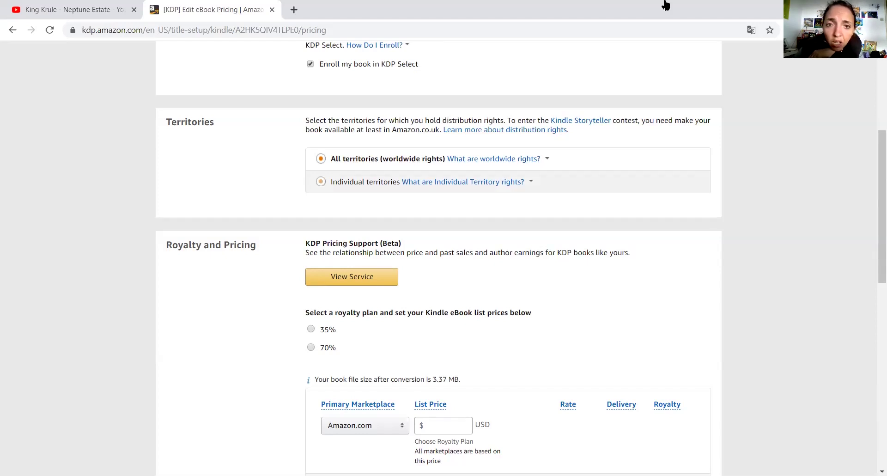
pyautogui.press('Return')
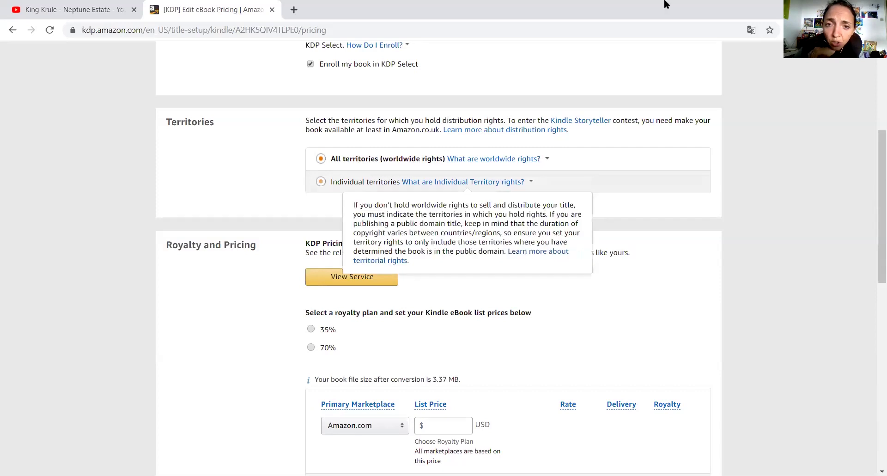
pyautogui.press('Escape')
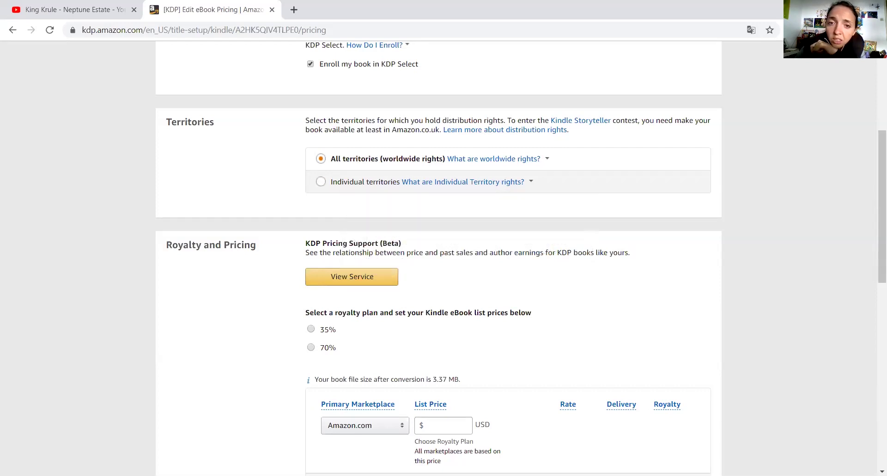
pyautogui.press('Down')
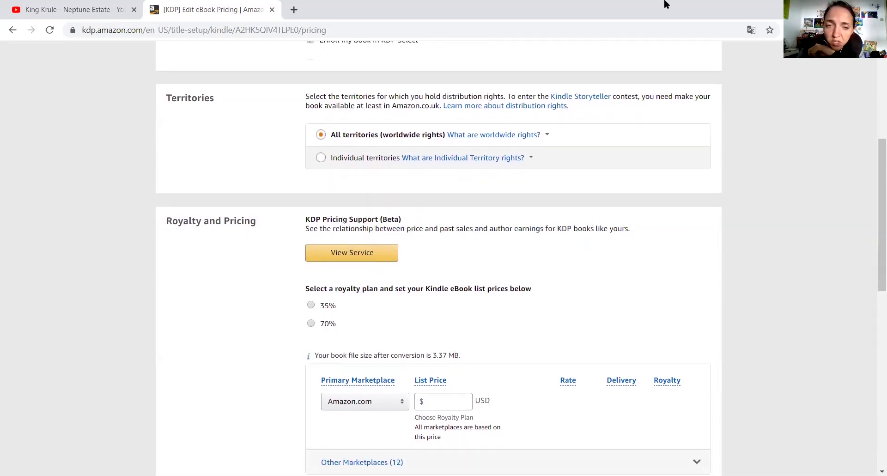
pyautogui.press('Down')
pyautogui.press('Down')
pyautogui.press('Down')
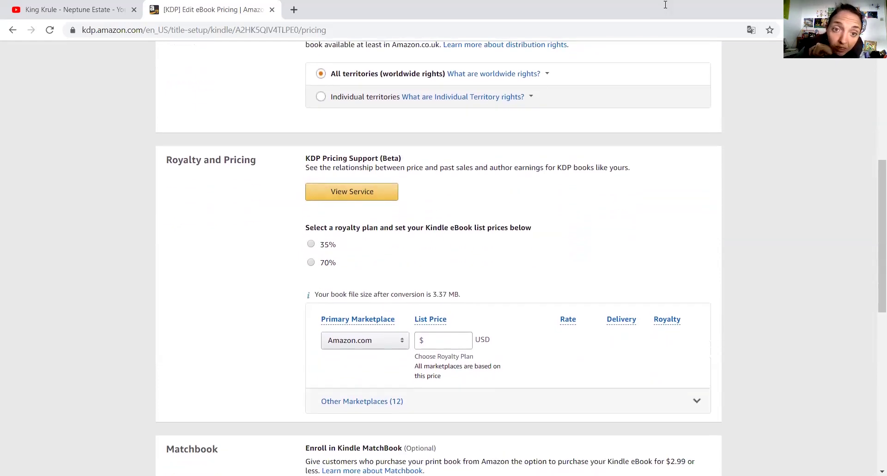
pyautogui.press('Down')
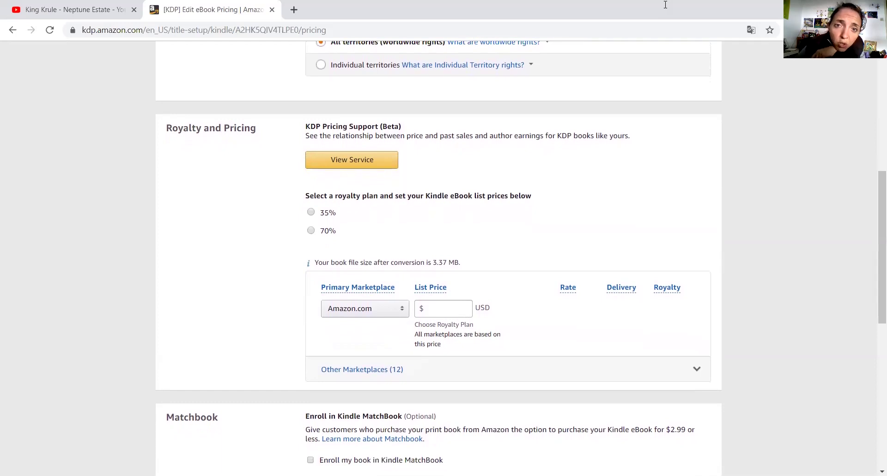
# Select the 70% royalty plan and keep Amazon.com as the primary marketplace, checking the marketplace explanation and the available alternatives
pyautogui.press('Down')
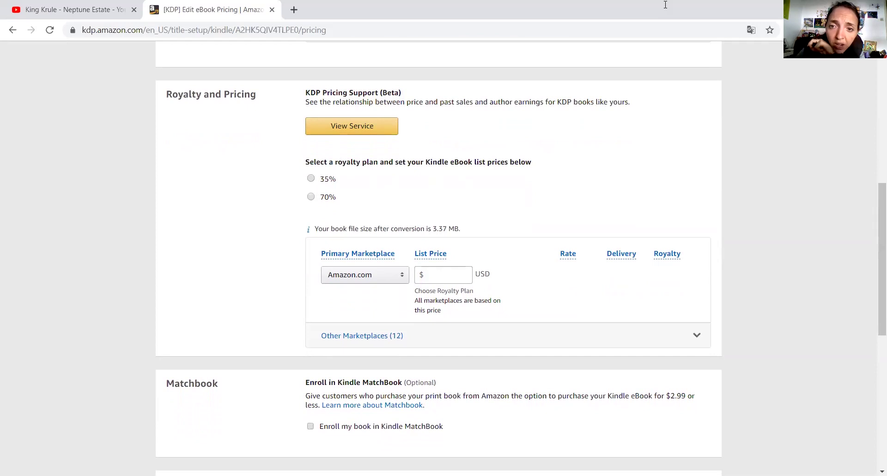
pyautogui.scroll(-1, 665, 5)
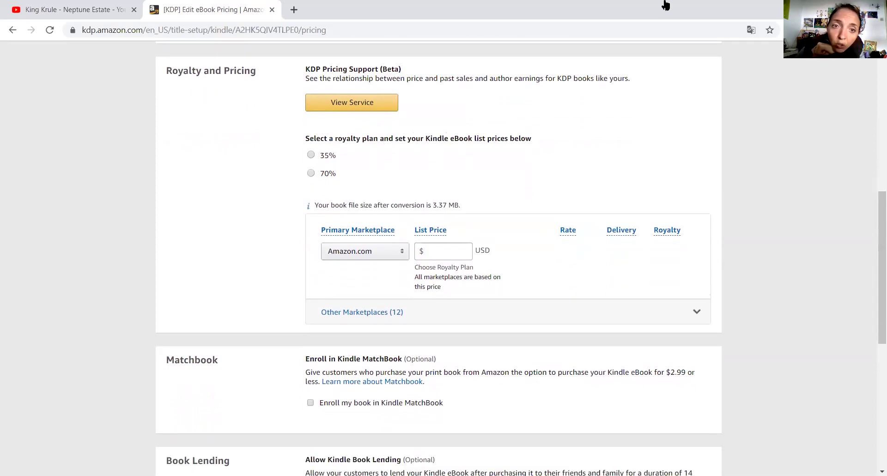
pyautogui.press('Down')
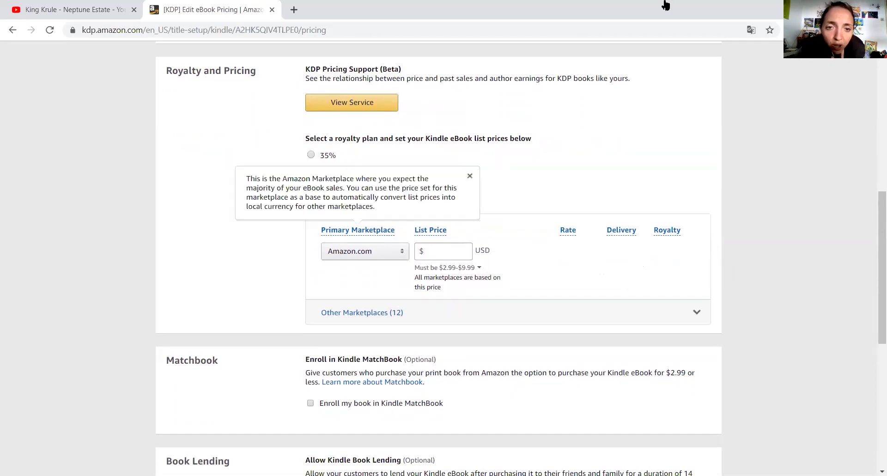
pyautogui.press('Tab')
pyautogui.hotkey('alt', 'Down')
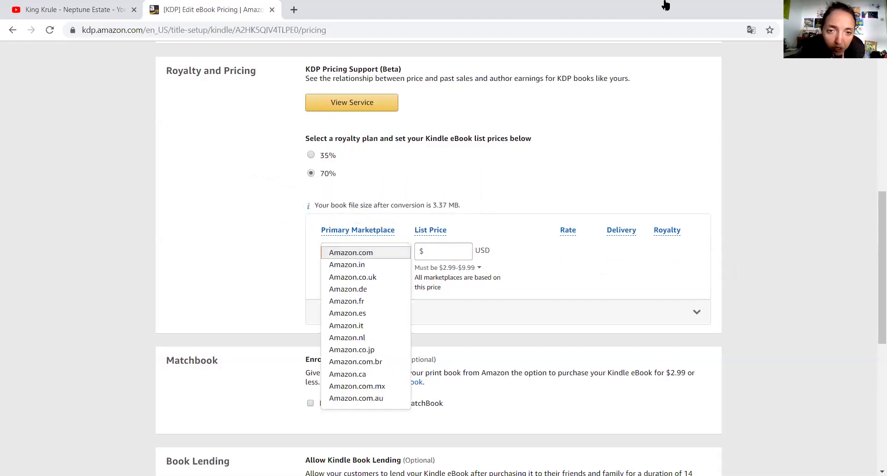
pyautogui.press('Return')
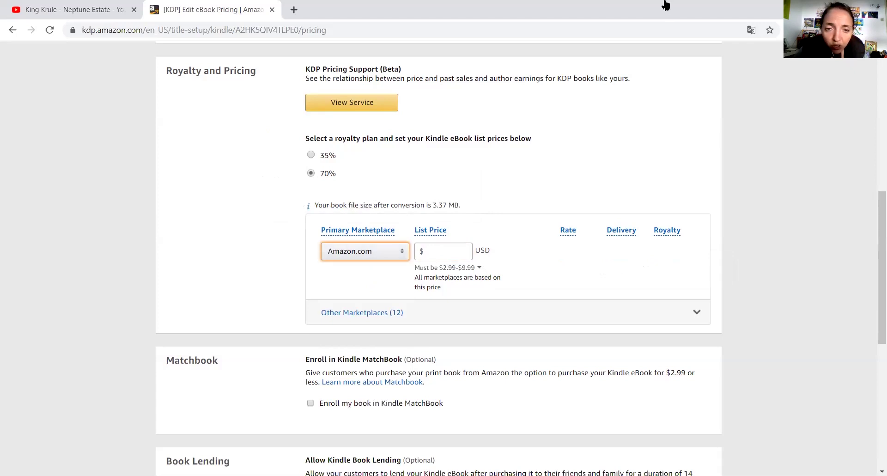
pyautogui.hotkey('shift', 'Tab')
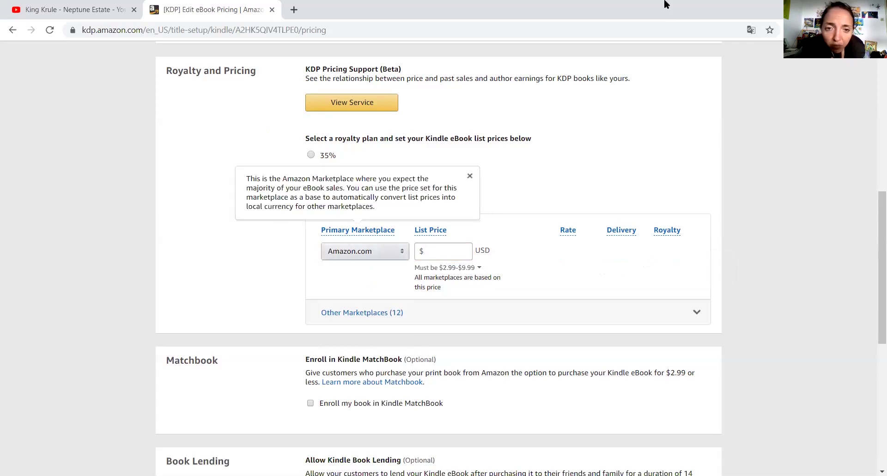
pyautogui.press('Escape')
pyautogui.press('Tab')
pyautogui.press('Escape')
pyautogui.hotkey('shift', 'Tab')
pyautogui.press('Tab')
pyautogui.press('Escape')
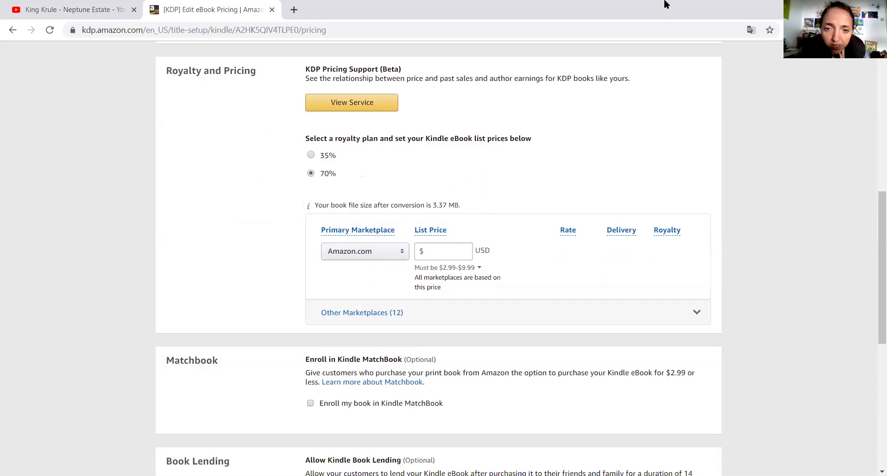
# Set the Amazon.com list price to 2.99 USD and check the converted prices of the other marketplaces
pyautogui.hotkey('shift', 'Tab')
pyautogui.write('2.99')
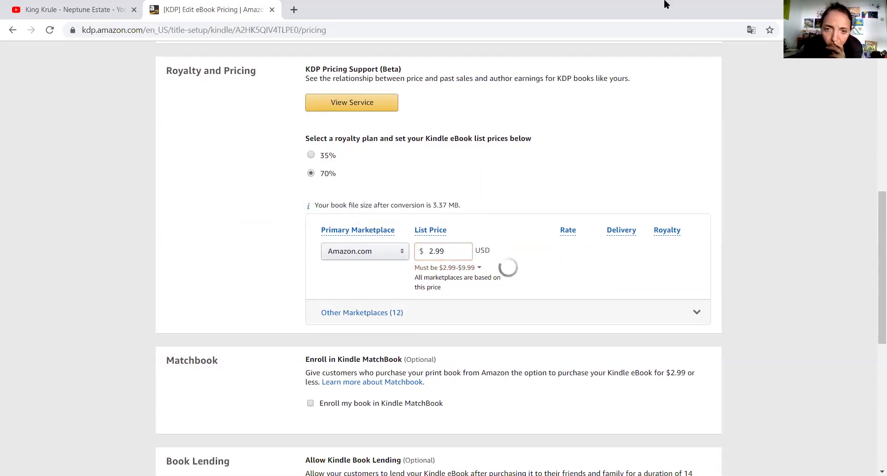
pyautogui.press('Return')
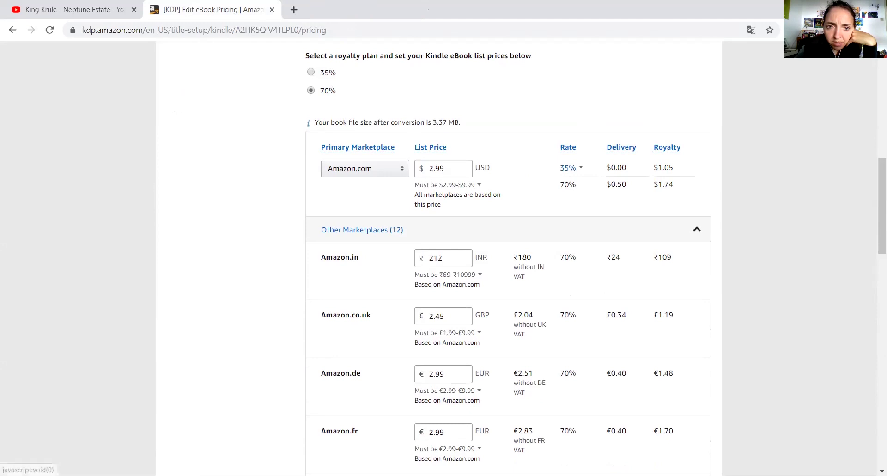
pyautogui.click(697, 229)
# Review the Kindle MatchBook, Book Lending and Terms & Conditions sections of the eBook pricing page
pyautogui.scroll(-2, 697, 230)
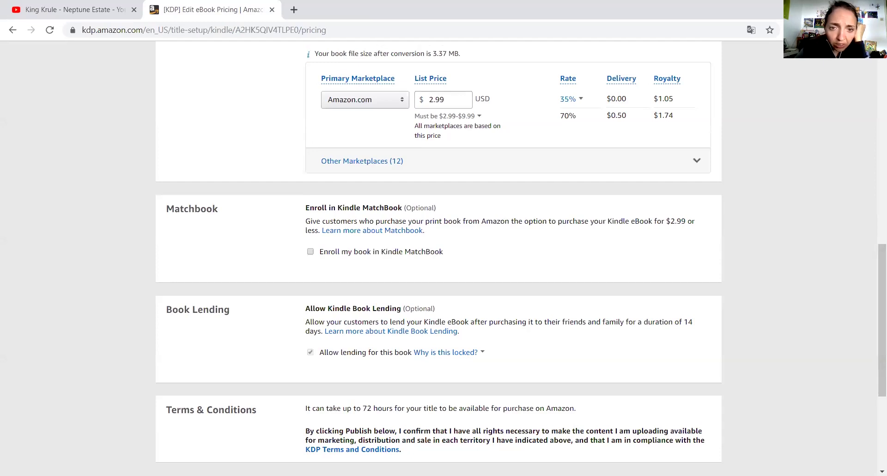
pyautogui.scroll(-3, 444, 259)
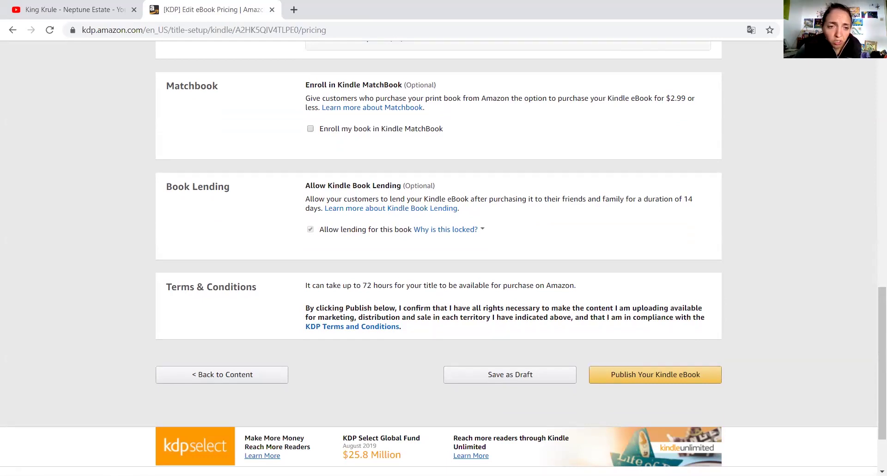
pyautogui.scroll(-2, 444, 258)
pyautogui.scroll(1, 444, 258)
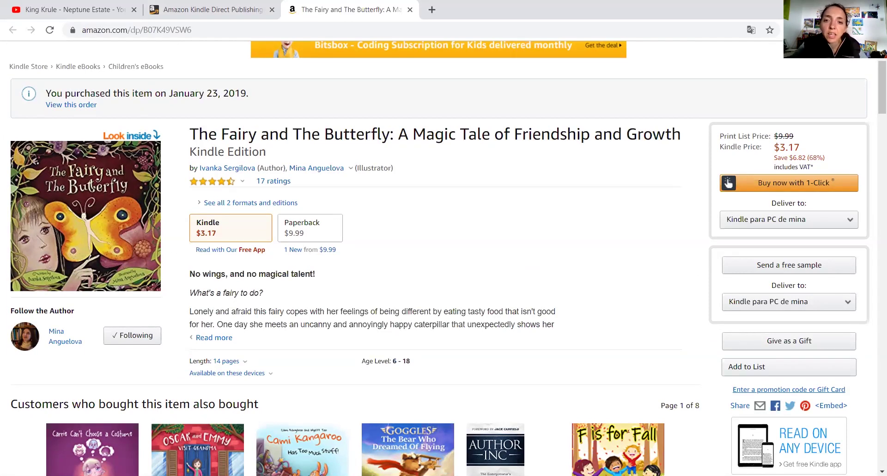
# Close the live book's Amazon product page and start creating a paperback from the draft of "The Fairy and The Butterfly"
pyautogui.hotkey('ctrl', 'w')
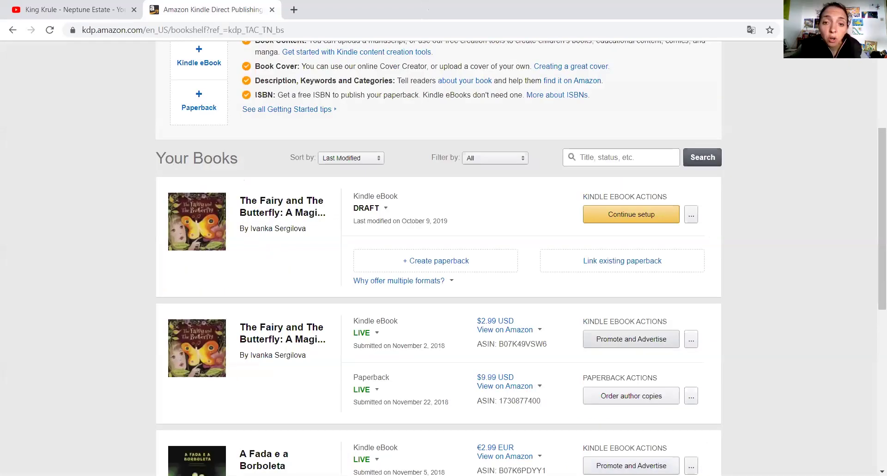
pyautogui.scroll(4, 444, 255)
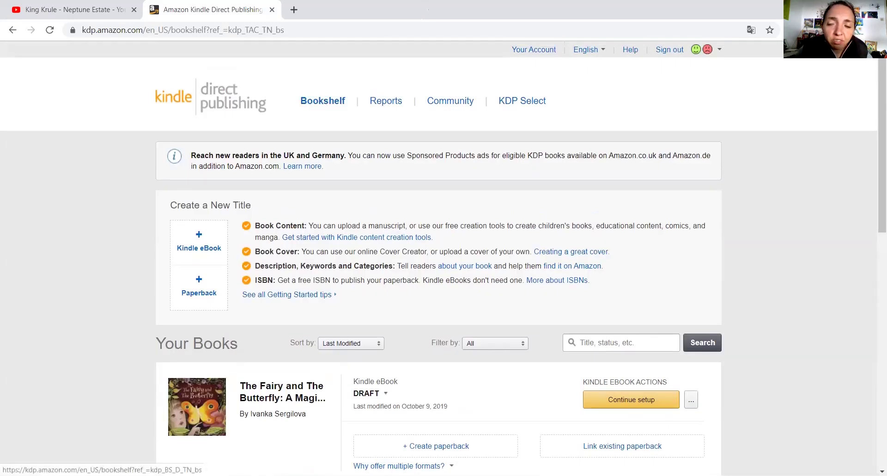
pyautogui.scroll(-4, 443, 254)
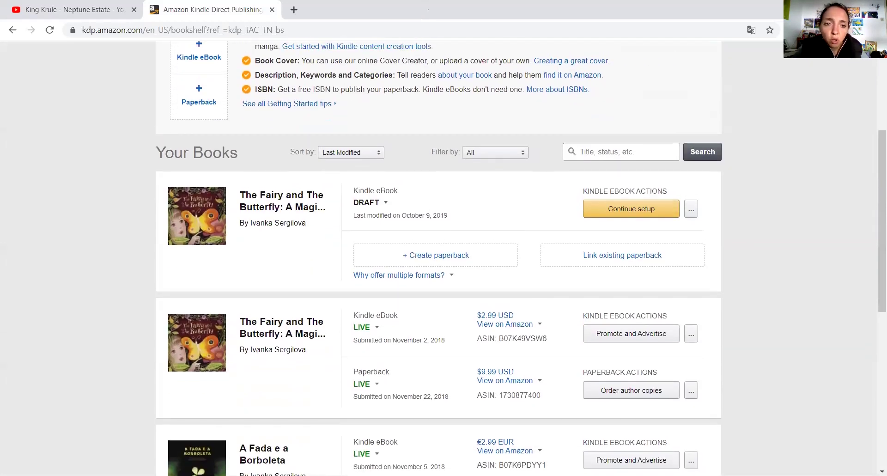
pyautogui.scroll(1, 245, 199)
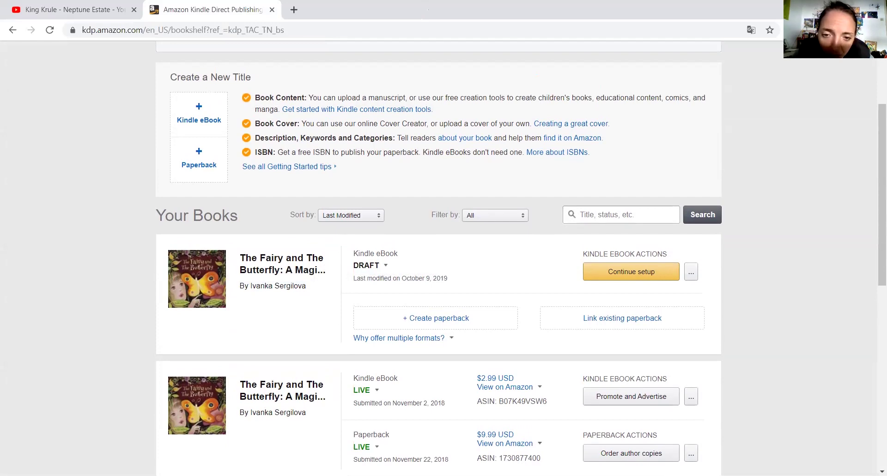
pyautogui.click(436, 318)
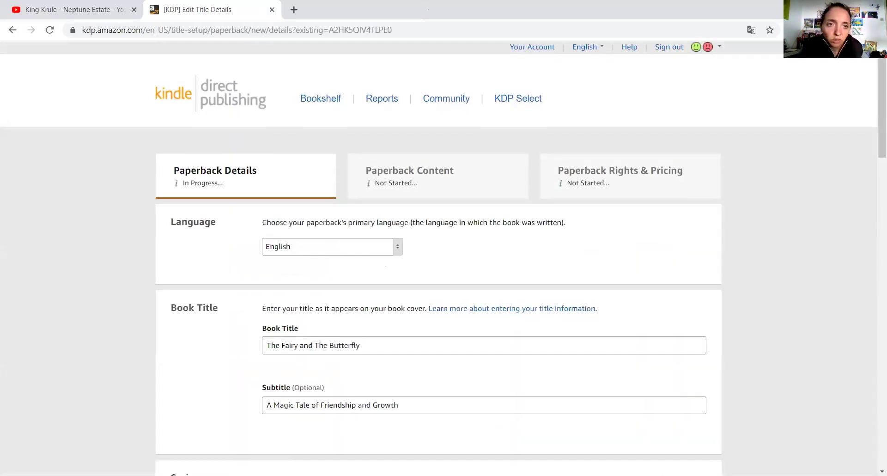
# Review the prefilled paperback details, from language and title through categories and adult content, and save and continue to the paperback content
pyautogui.scroll(-1, 444, 259)
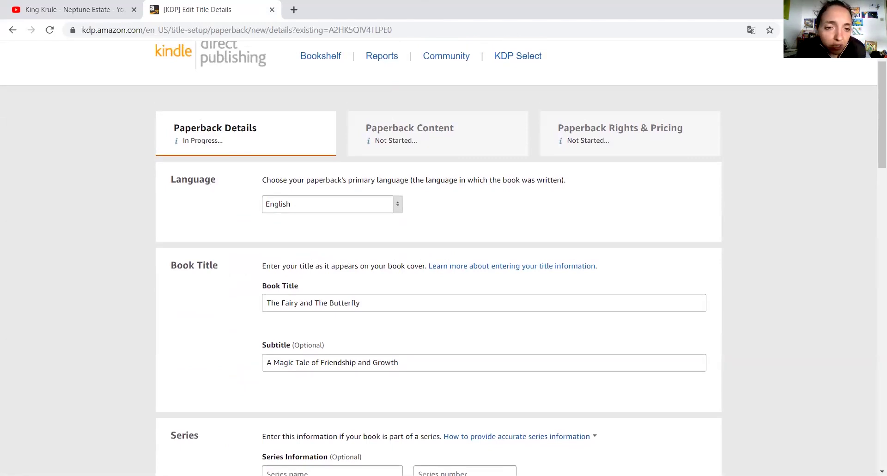
pyautogui.scroll(-3, 443, 258)
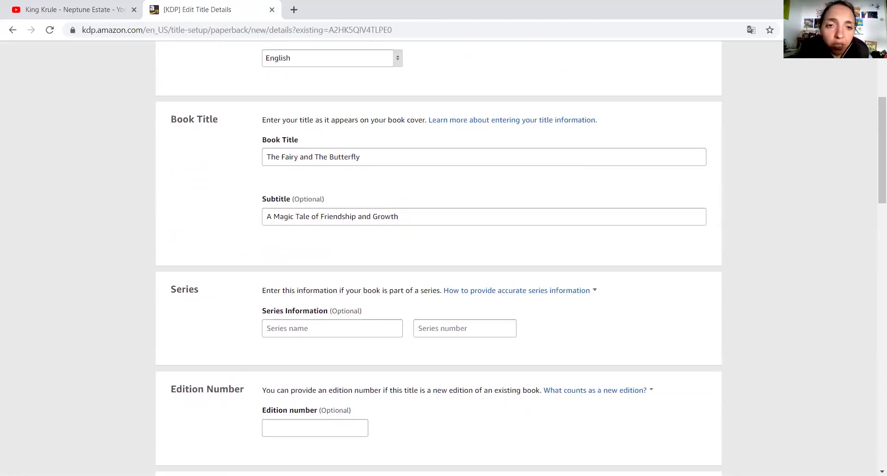
pyautogui.scroll(-2, 444, 259)
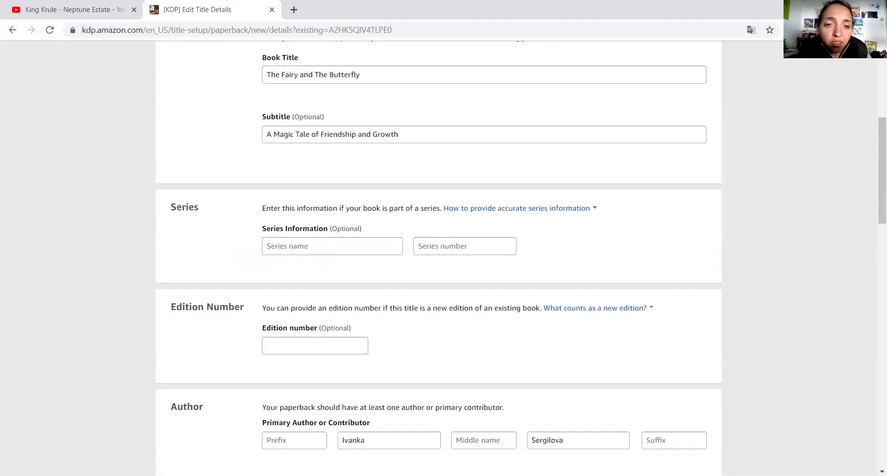
pyautogui.scroll(-2, 443, 258)
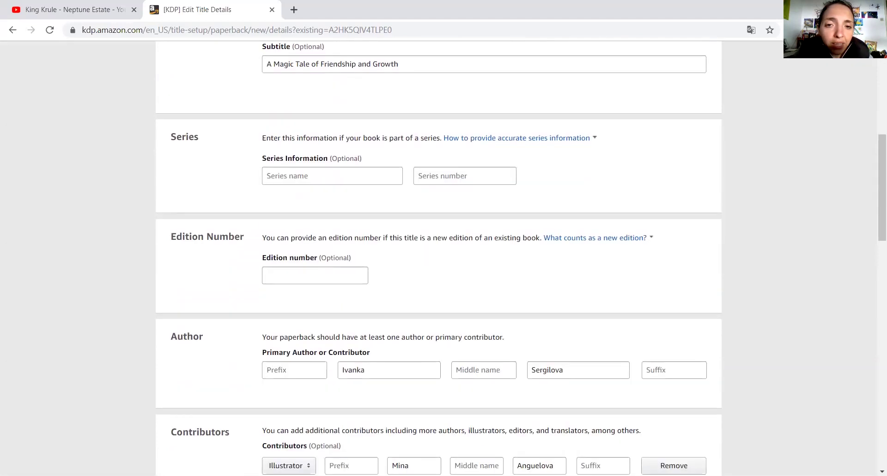
pyautogui.scroll(-15, 443, 259)
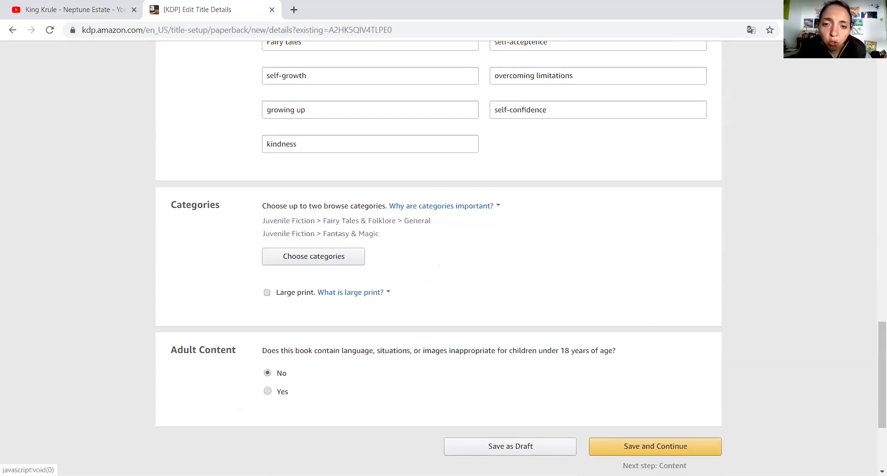
pyautogui.scroll(2, 444, 259)
pyautogui.scroll(-3, 444, 259)
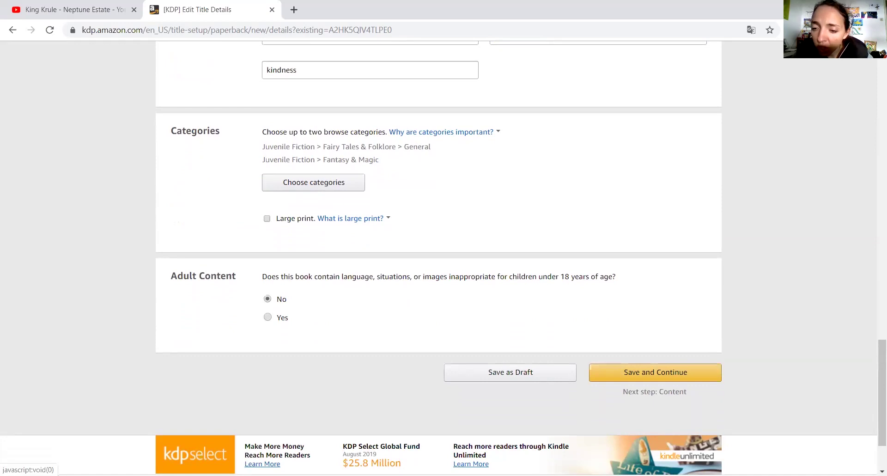
pyautogui.press('Return')
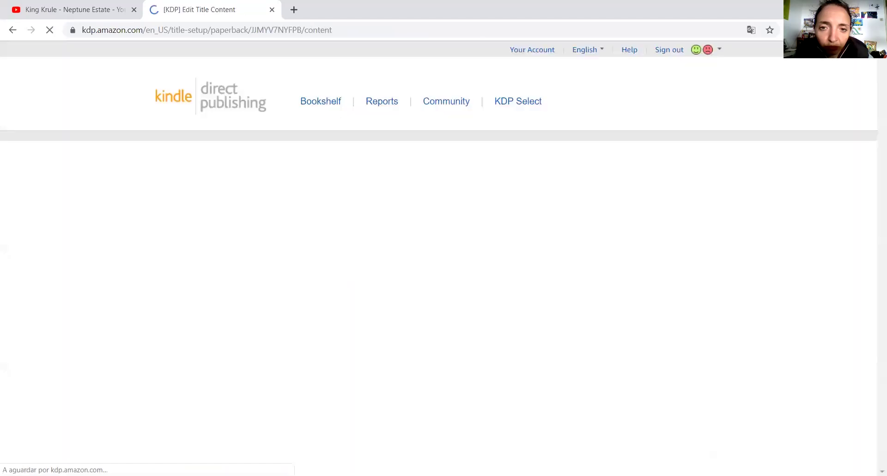
# Examine the print ISBN options and the free KDP ISBN terms, and close the assignment dialog
pyautogui.scroll(-3, 444, 259)
pyautogui.scroll(2, 444, 258)
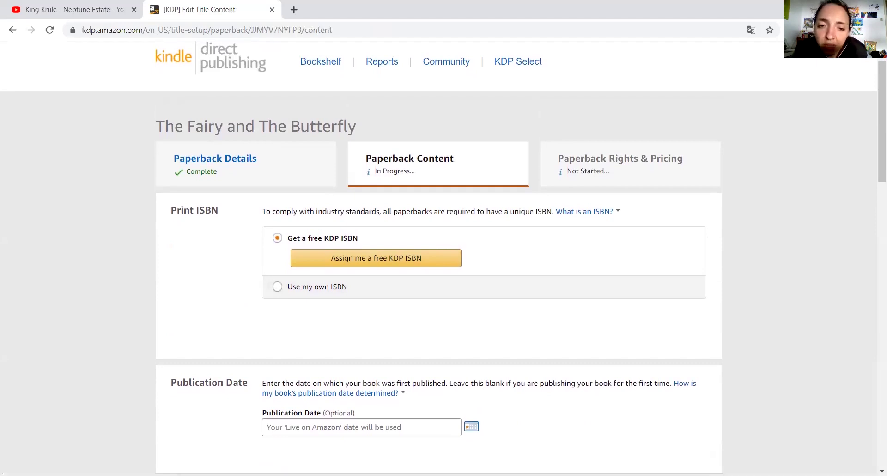
pyautogui.scroll(-1, 444, 259)
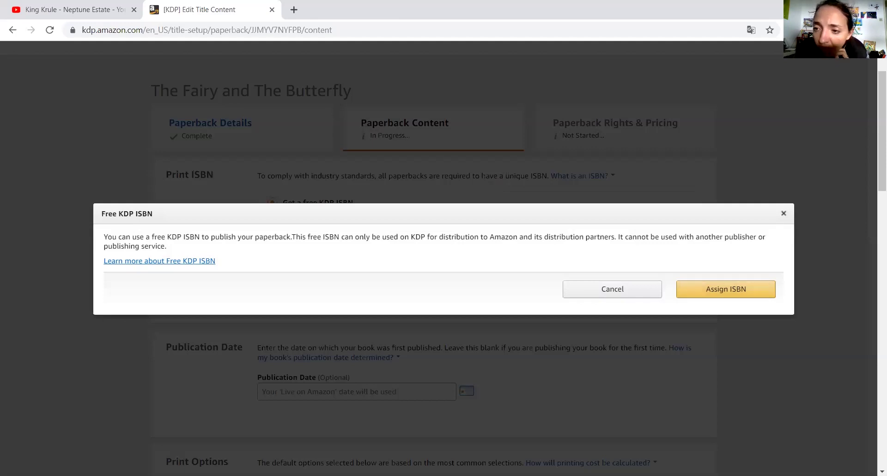
pyautogui.press('Escape')
# Set the paperback's publication date to October 9, 2019 using the calendar
pyautogui.scroll(-5, 439, 259)
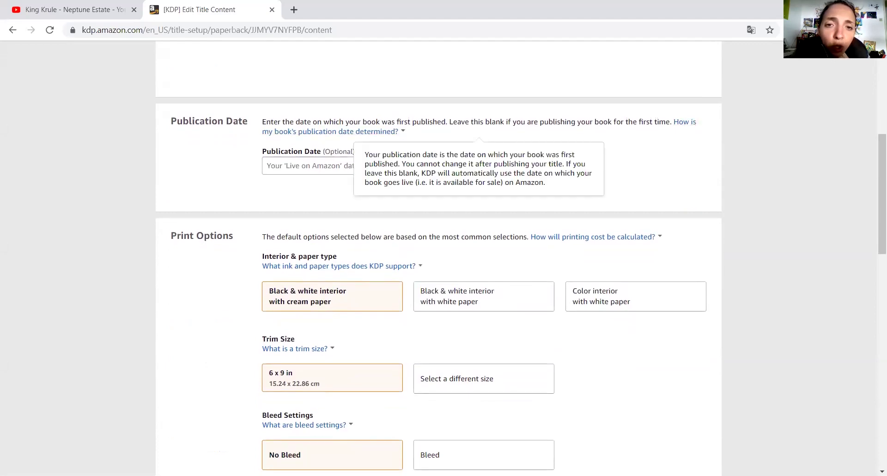
pyautogui.click(472, 165)
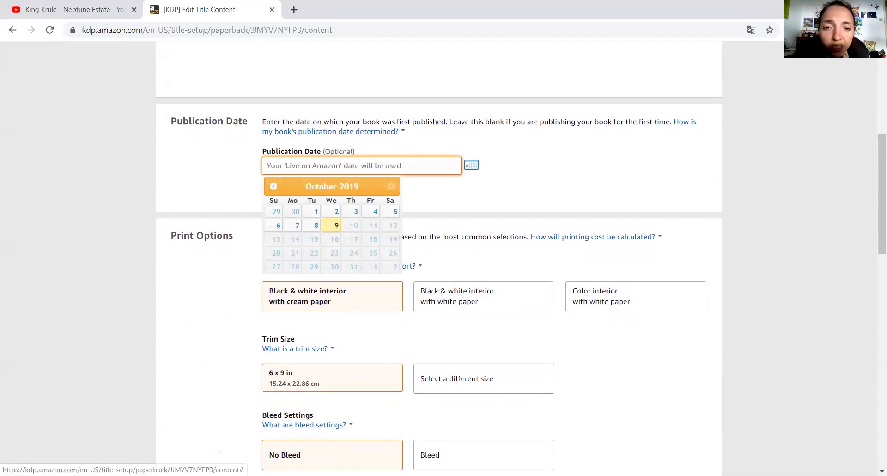
pyautogui.click(337, 225)
# Choose a color interior with white paper as the paperback's interior and paper type
pyautogui.scroll(-3, 439, 259)
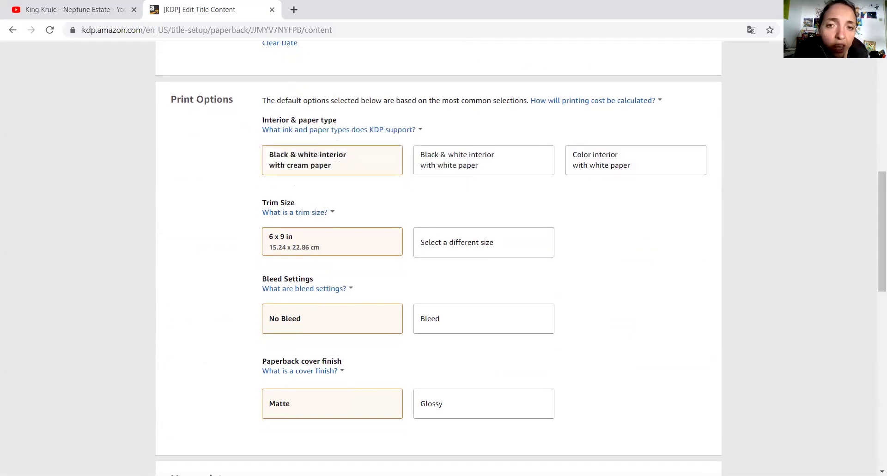
pyautogui.scroll(-1, 439, 259)
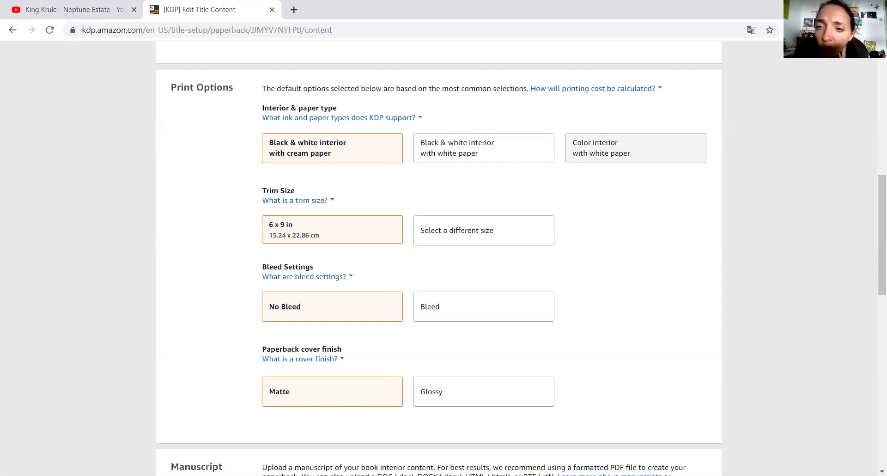
pyautogui.click(636, 148)
# Check what trim size means, set the trim size to 8.5 x 8.5 in, and choose Bleed for the bleed setting
pyautogui.scroll(-2, 636, 148)
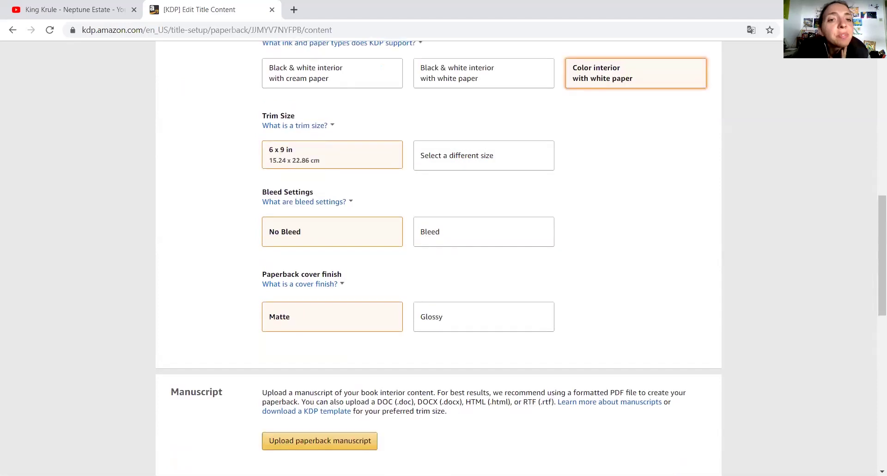
pyautogui.click(295, 125)
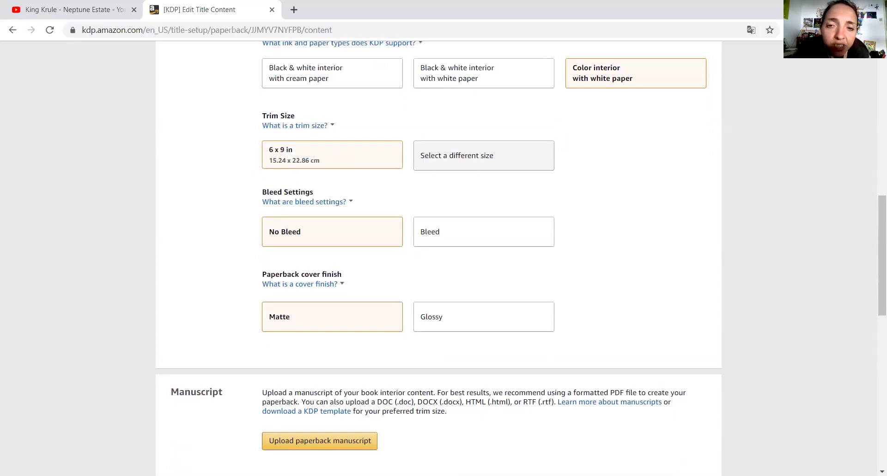
pyautogui.click(462, 155)
pyautogui.scroll(-2, 527, 198)
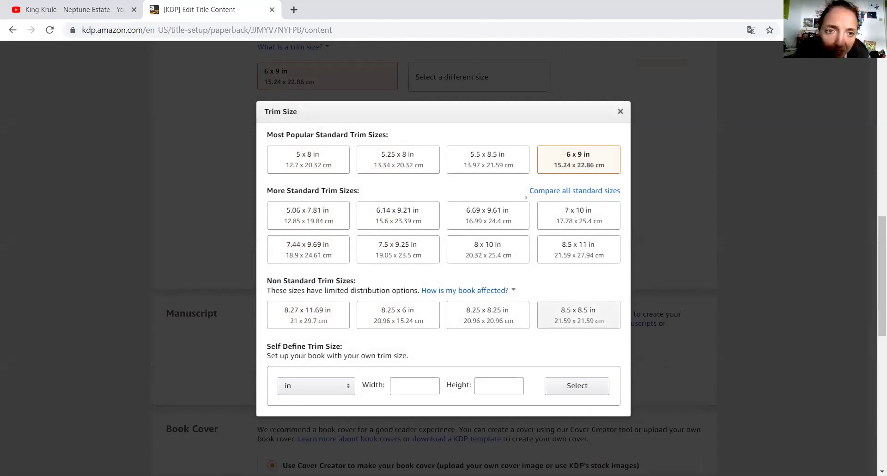
pyautogui.click(579, 315)
pyautogui.scroll(-1, 439, 259)
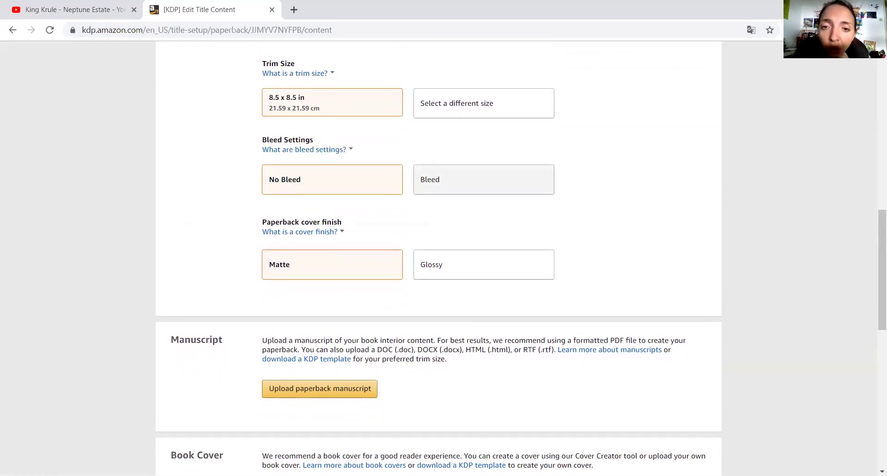
pyautogui.click(484, 179)
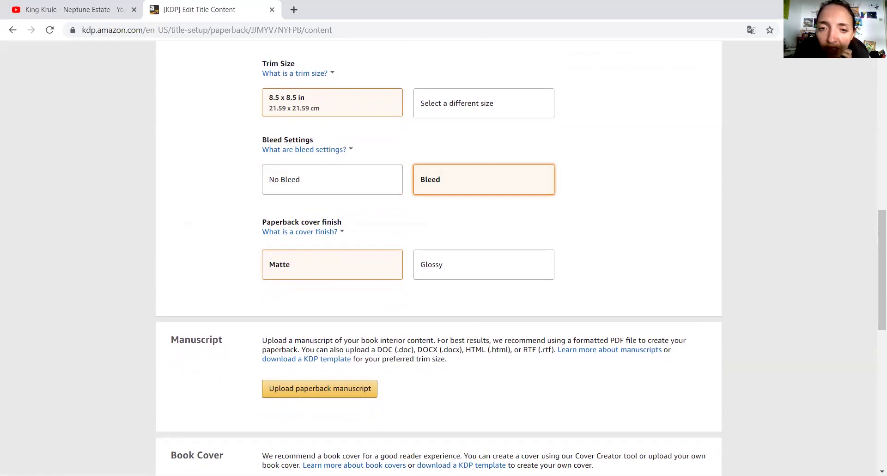
# Check what cover finish means and choose Glossy as the paperback cover finish
pyautogui.scroll(-1, 439, 259)
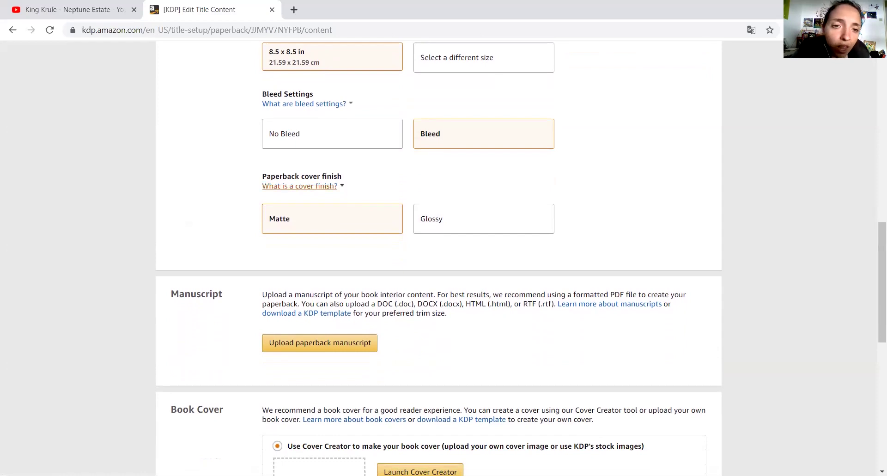
pyautogui.click(300, 185)
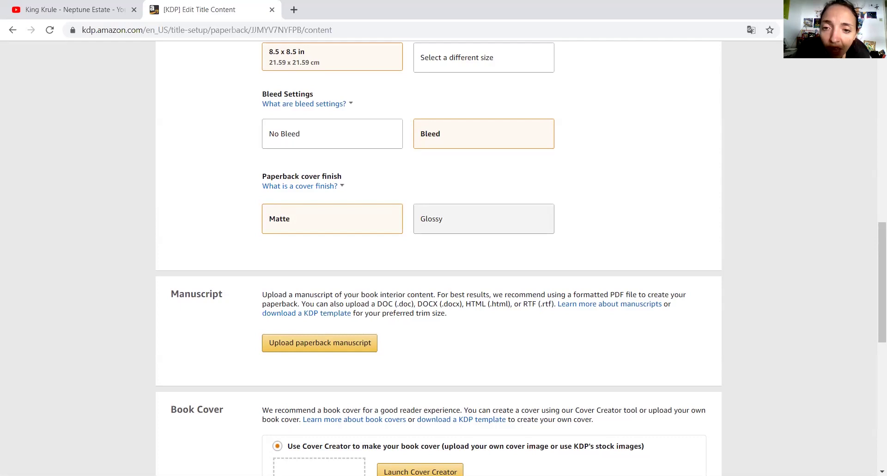
pyautogui.click(484, 218)
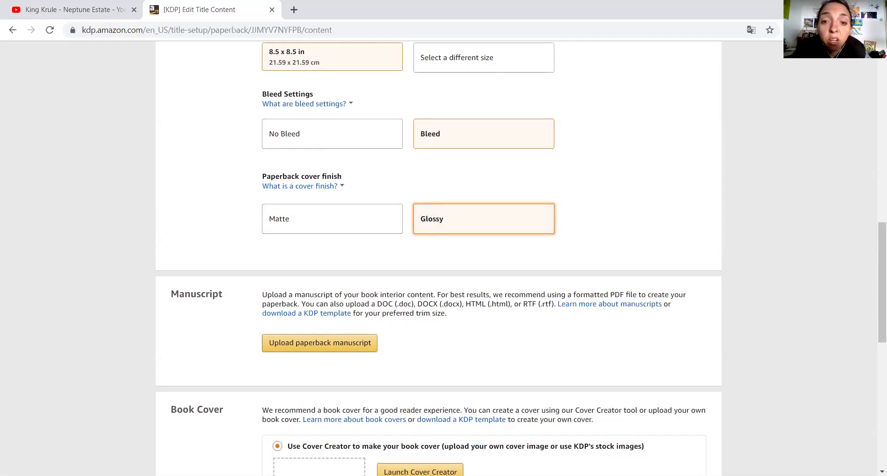
# Upload the manuscript PDF from the print folder inside the eng folder as the paperback manuscript
pyautogui.scroll(-1, 444, 259)
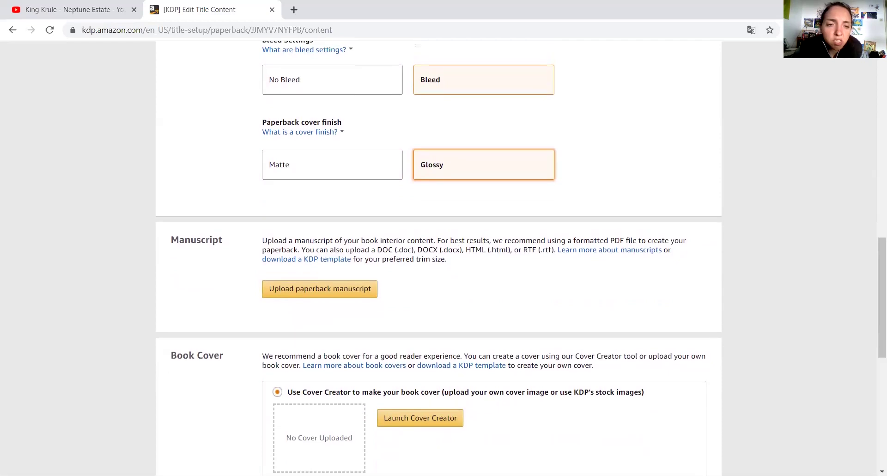
pyautogui.scroll(-1, 444, 259)
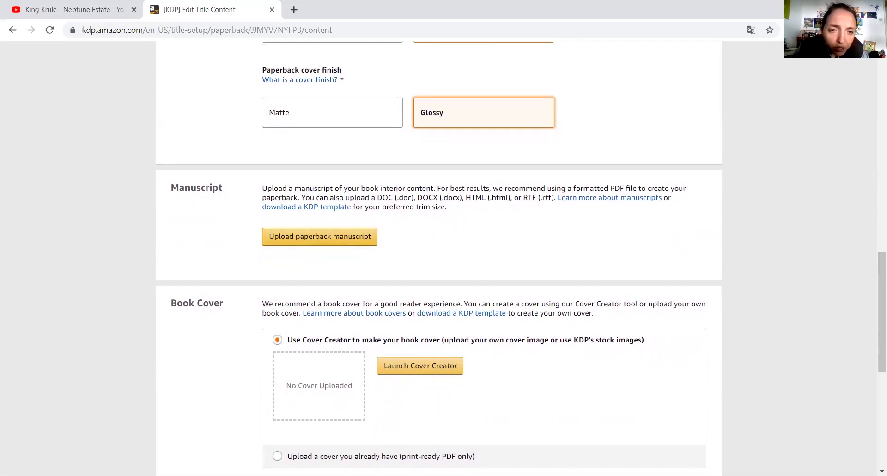
pyautogui.click(351, 238)
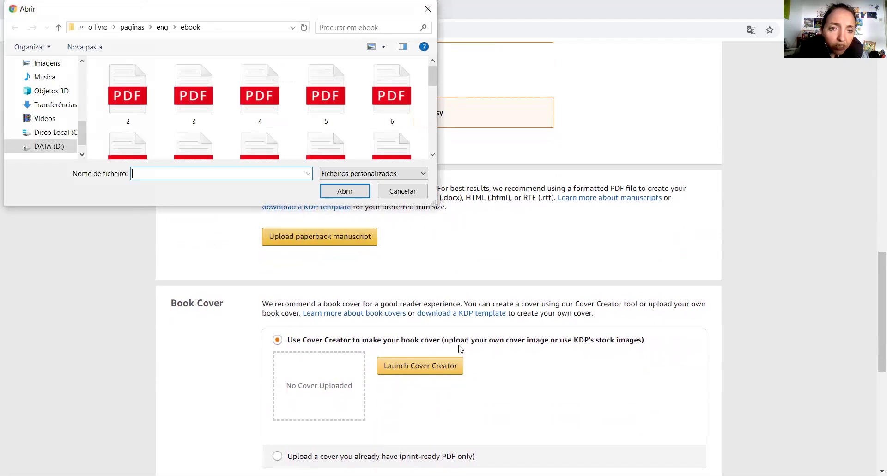
pyautogui.click(137, 28)
pyautogui.doubleClick(199, 94)
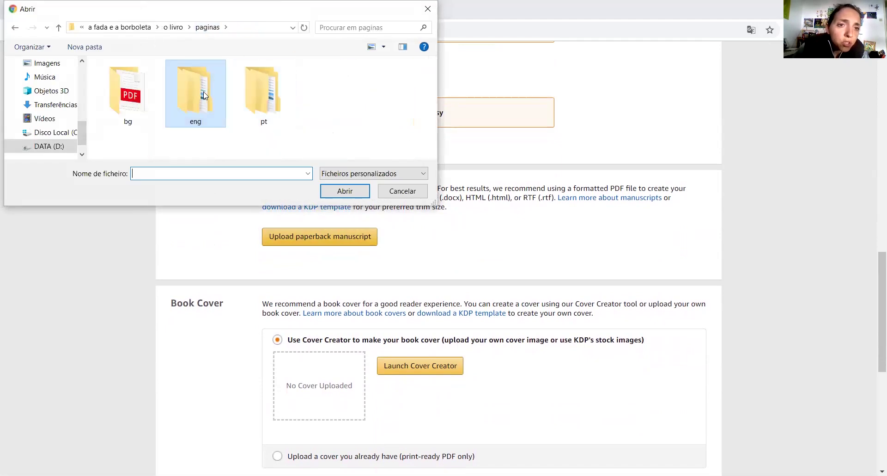
pyautogui.doubleClick(119, 118)
pyautogui.scroll(-10, 433, 146)
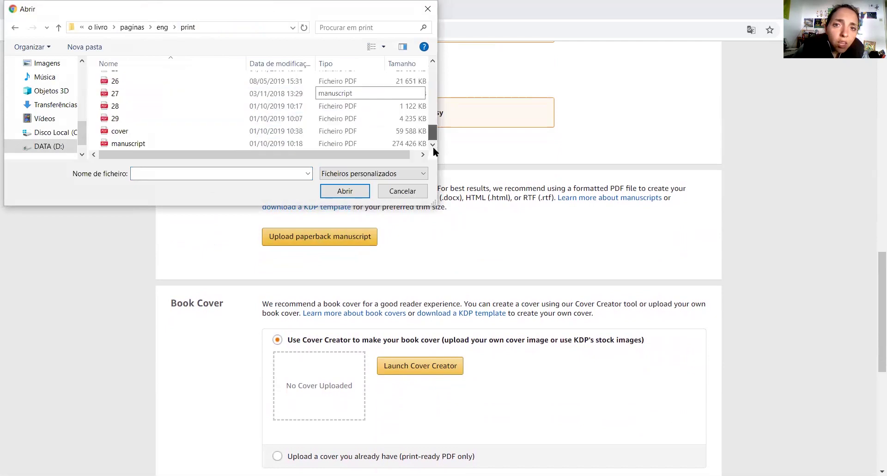
pyautogui.click(124, 144)
pyautogui.doubleClick(124, 145)
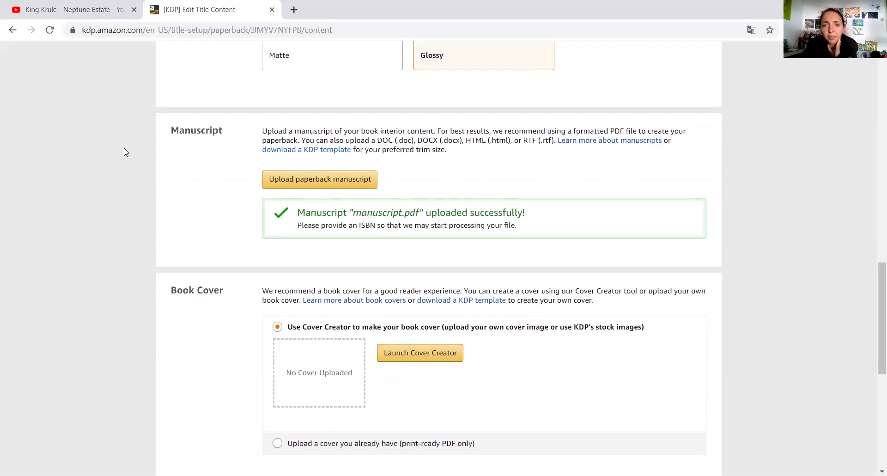
# Choose to upload an existing print-ready cover and upload the cover PDF from the print folder
pyautogui.scroll(-2, 123, 149)
pyautogui.scroll(-3, 123, 149)
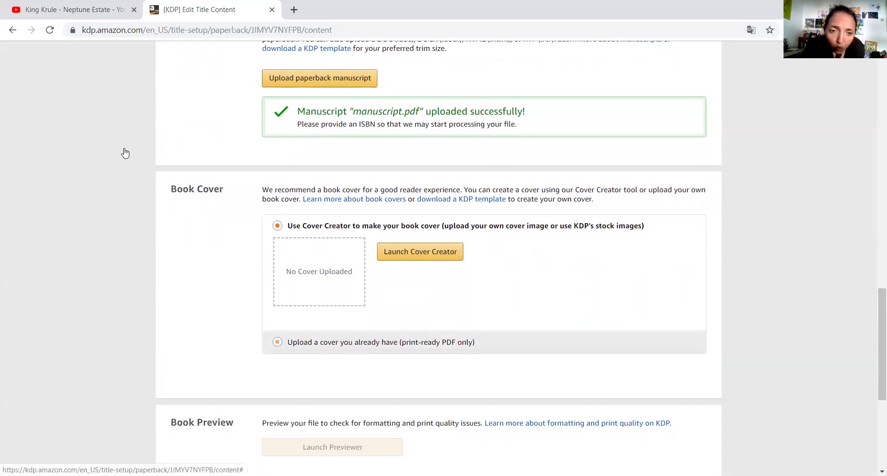
pyautogui.click(296, 342)
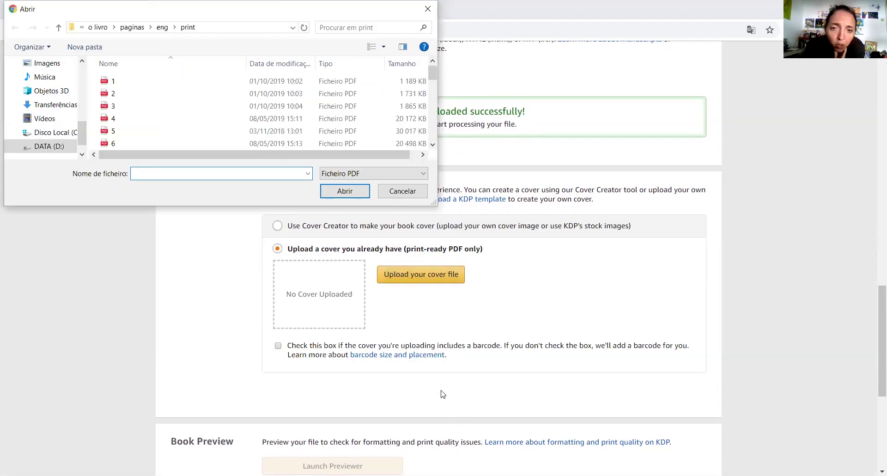
pyautogui.scroll(-8, 207, 95)
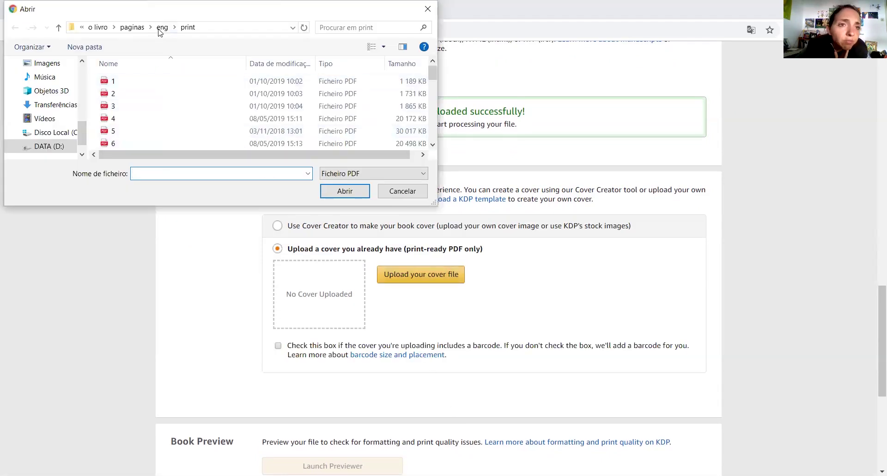
pyautogui.click(114, 131)
pyautogui.doubleClick(113, 135)
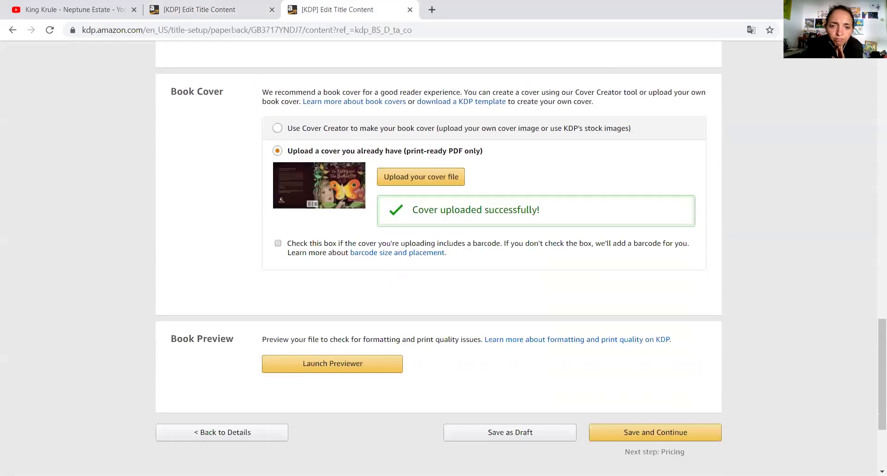
# Open the paperback with its uploaded manuscript and cover in Print Previewer
pyautogui.scroll(-2, 439, 259)
pyautogui.scroll(-2, 578, 217)
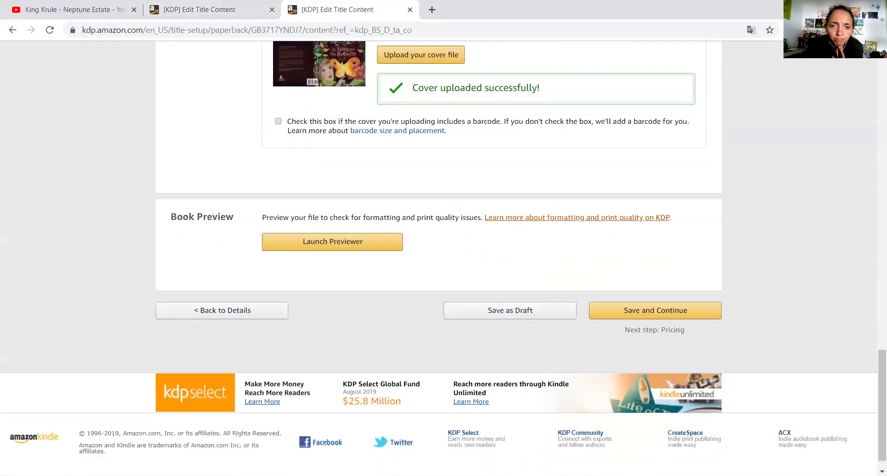
pyautogui.scroll(-1, 577, 217)
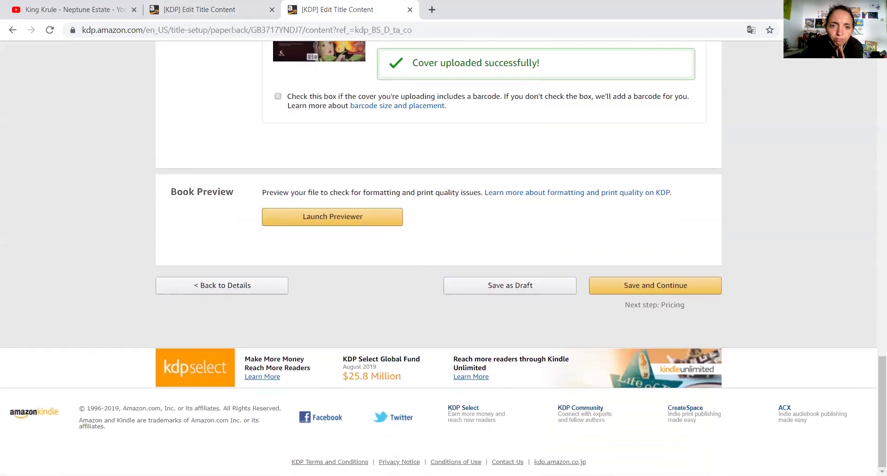
pyautogui.click(655, 285)
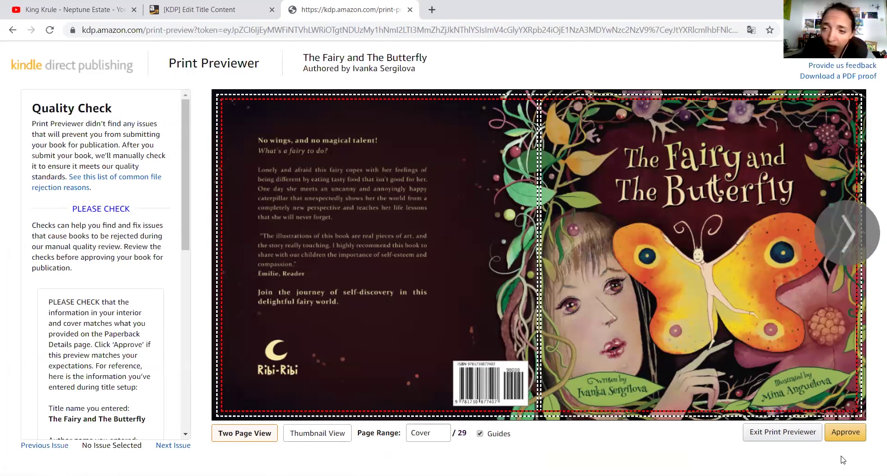
# Page through the print preview from the cover to pages 22-23 to check the layout, and exit Print Previewer
pyautogui.press('Right')
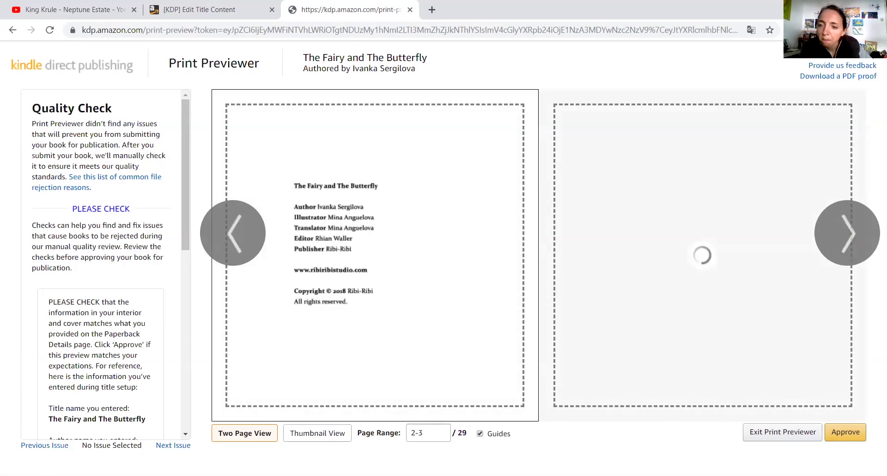
pyautogui.press('Right')
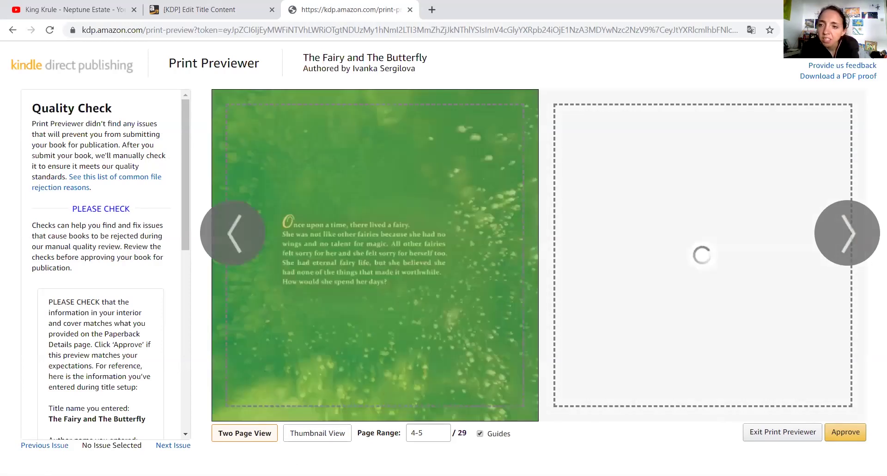
pyautogui.press('Right')
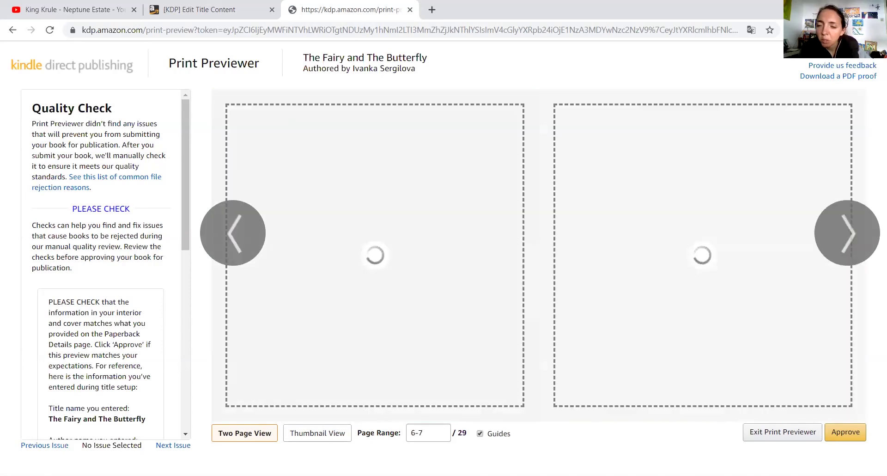
pyautogui.press('Right')
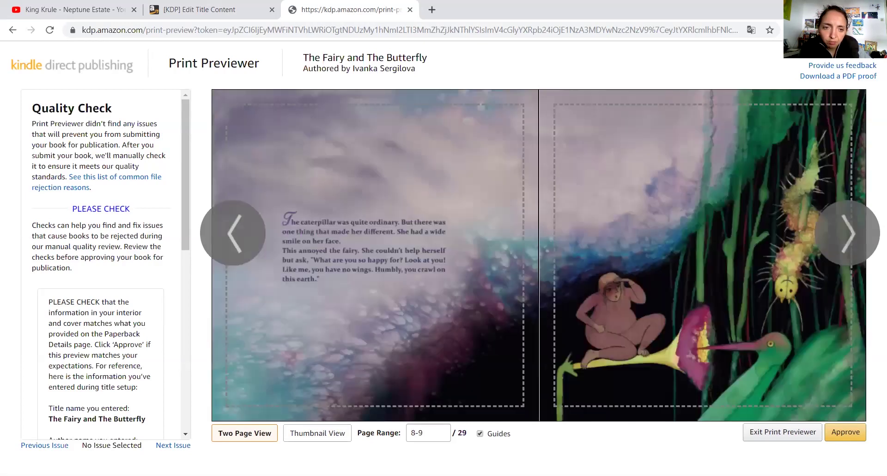
pyautogui.press('Right')
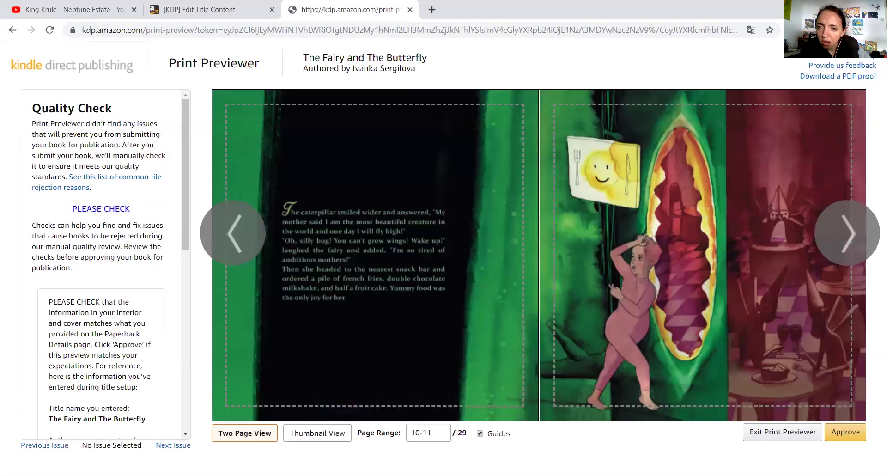
pyautogui.press('Right')
pyautogui.press('Right')
pyautogui.press('Right')
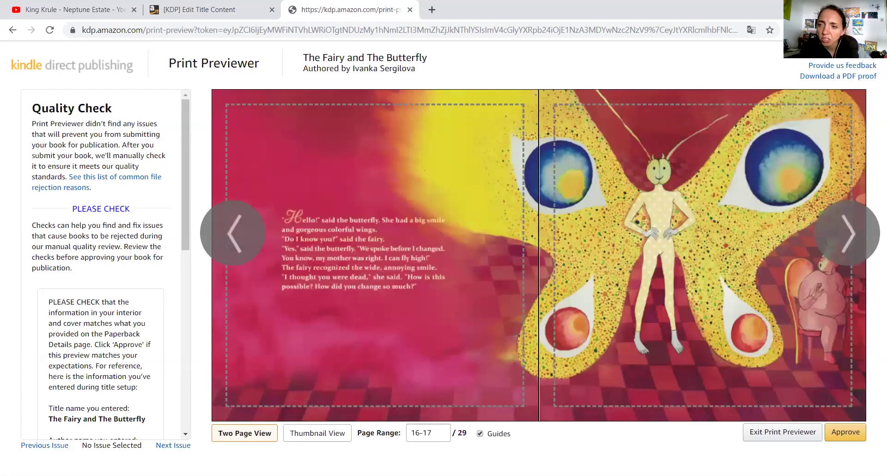
pyautogui.press('Right')
pyautogui.press('Right')
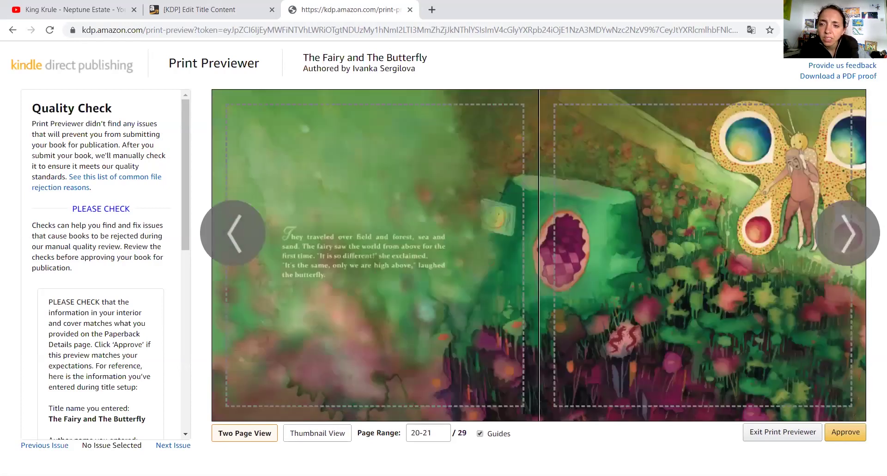
pyautogui.press('Right')
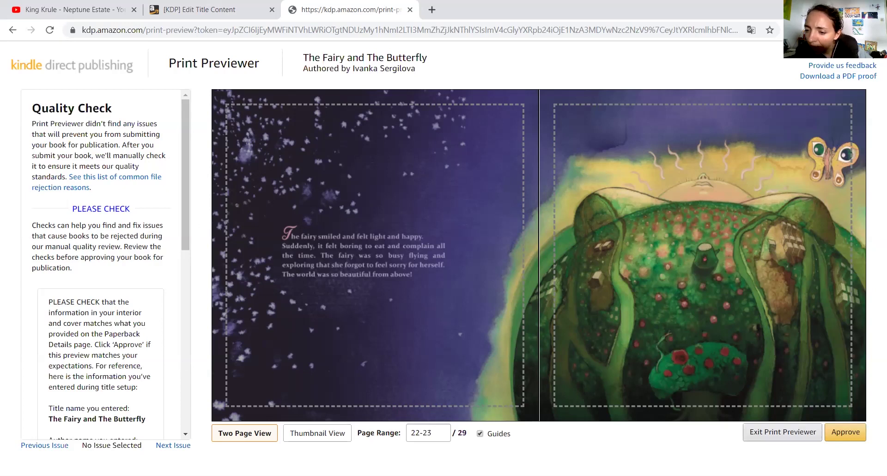
pyautogui.click(783, 431)
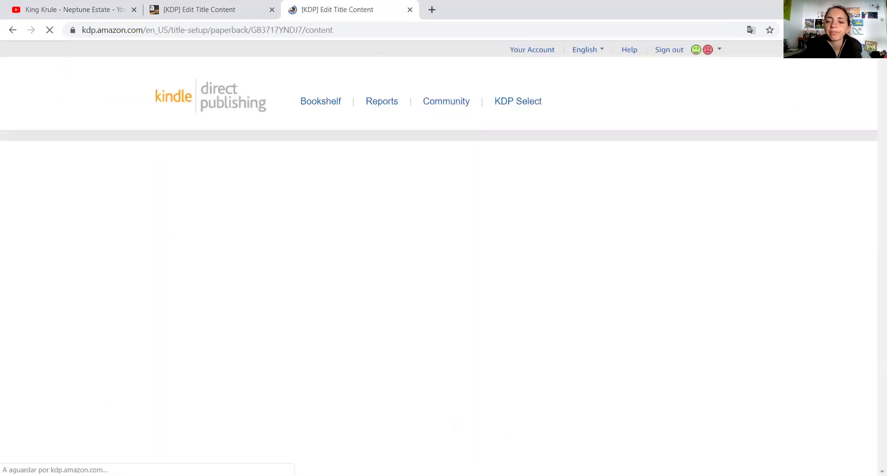
# Save the paperback content and continue to the rights and pricing page
pyautogui.scroll(-9, 657, 286)
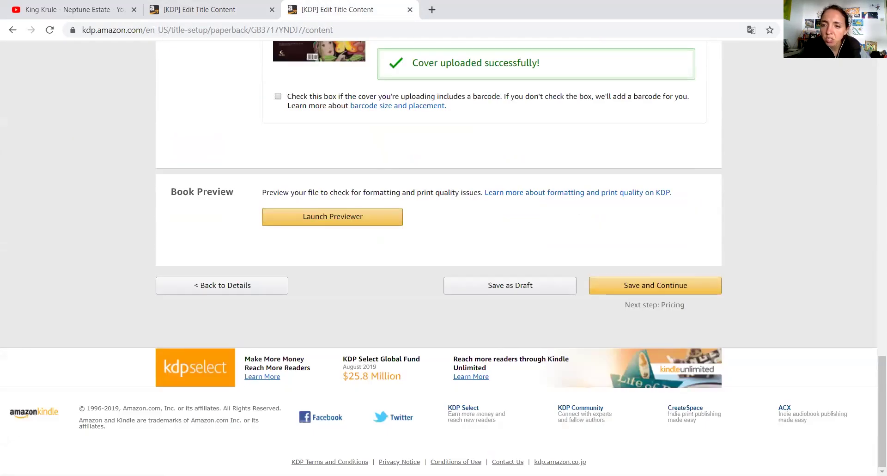
pyautogui.click(656, 285)
pyautogui.scroll(-2, 444, 258)
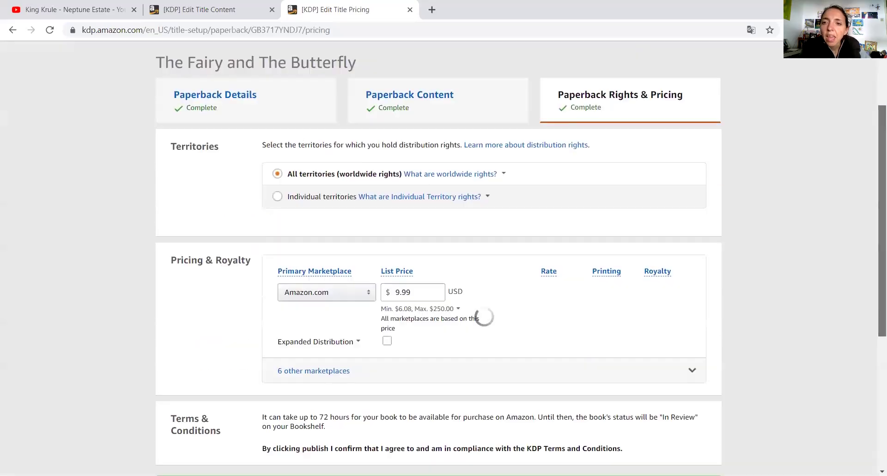
# Examine the territories and royalty sections, and view the available primary marketplaces without changing the selection
pyautogui.scroll(-1, 444, 259)
pyautogui.scroll(-1, 444, 259)
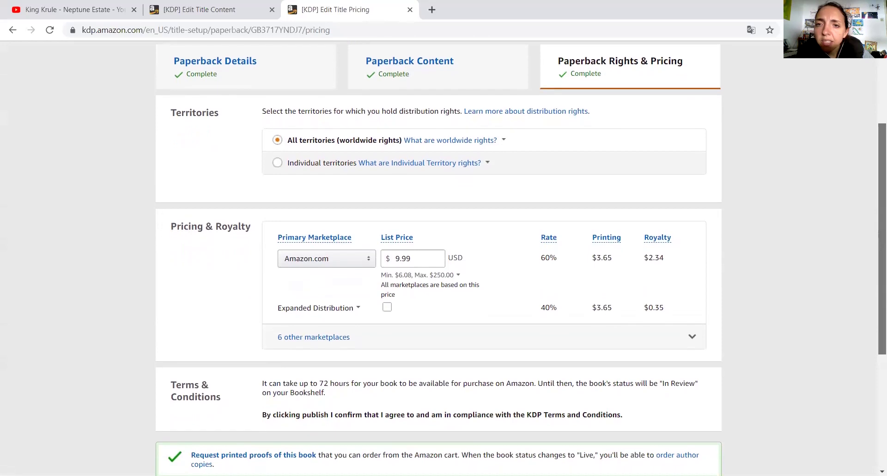
pyautogui.scroll(-1, 444, 259)
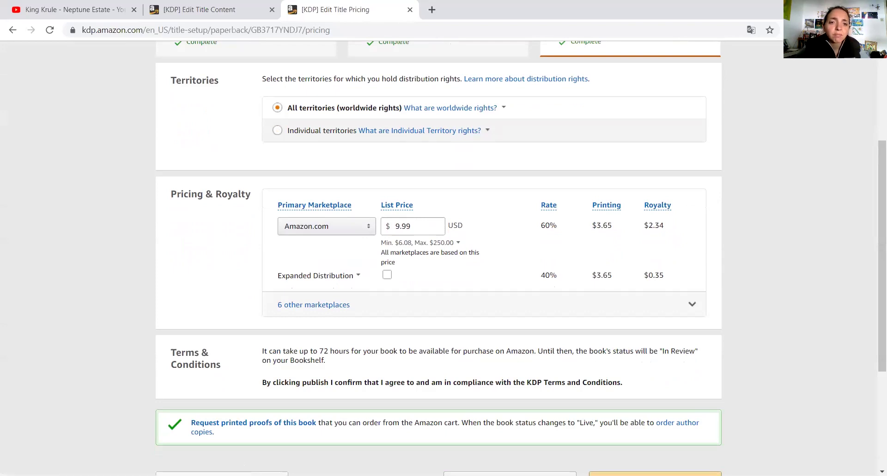
pyautogui.scroll(-1, 444, 258)
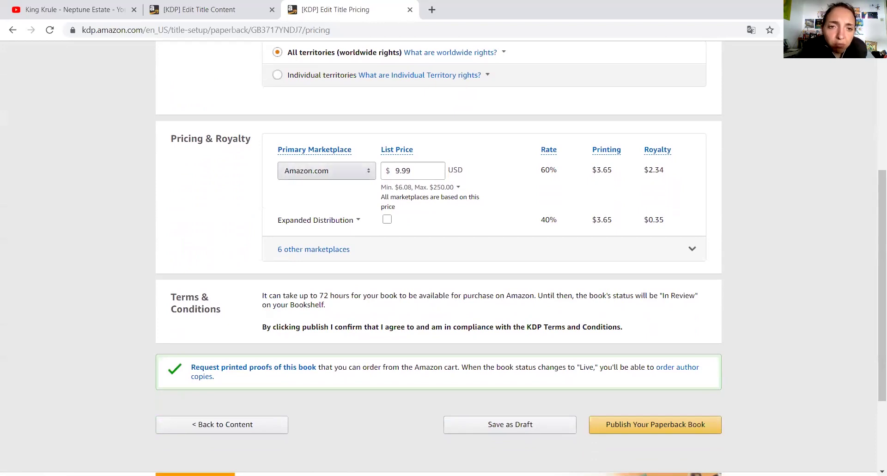
pyautogui.click(315, 149)
pyautogui.press('Escape')
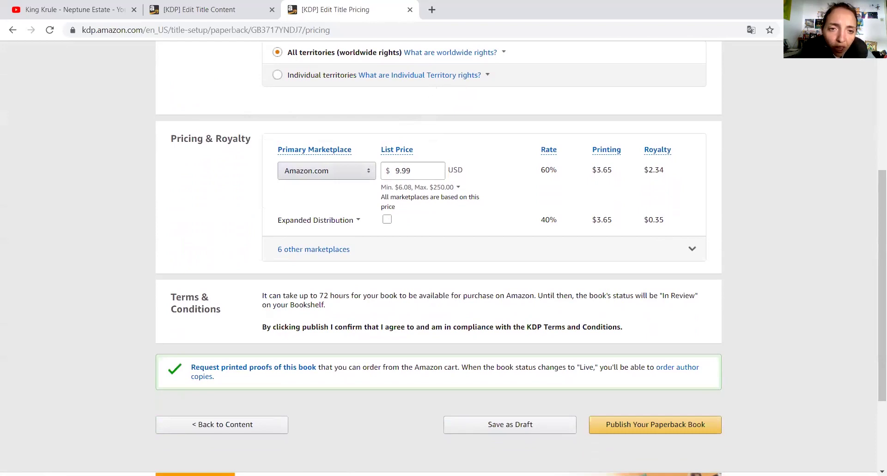
pyautogui.click(327, 171)
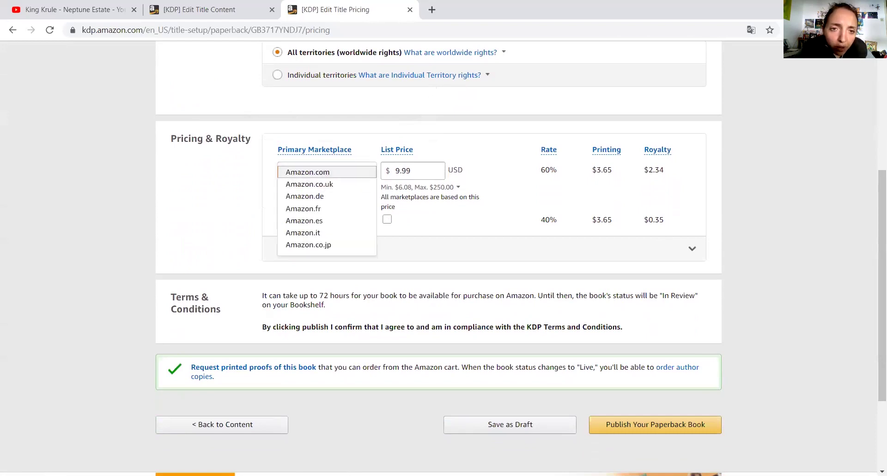
pyautogui.press('Escape')
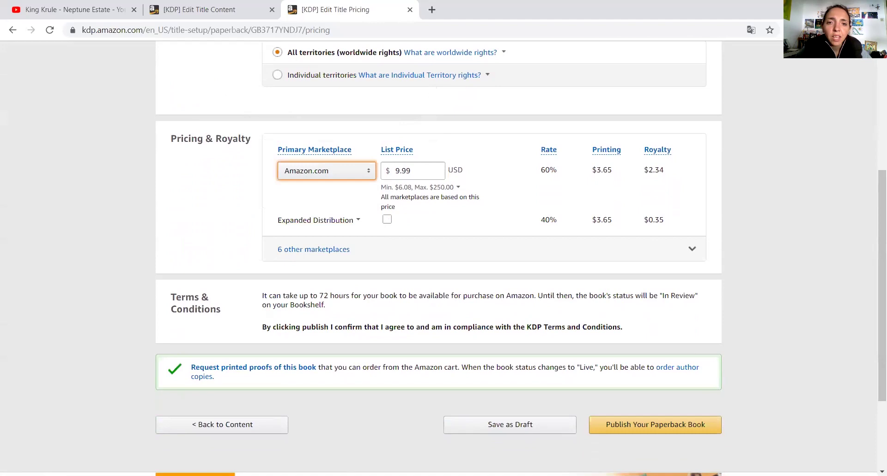
# Read the explanations of the list price and minimum list price, and review the terms and publishing options
pyautogui.press('Tab')
pyautogui.press('Return')
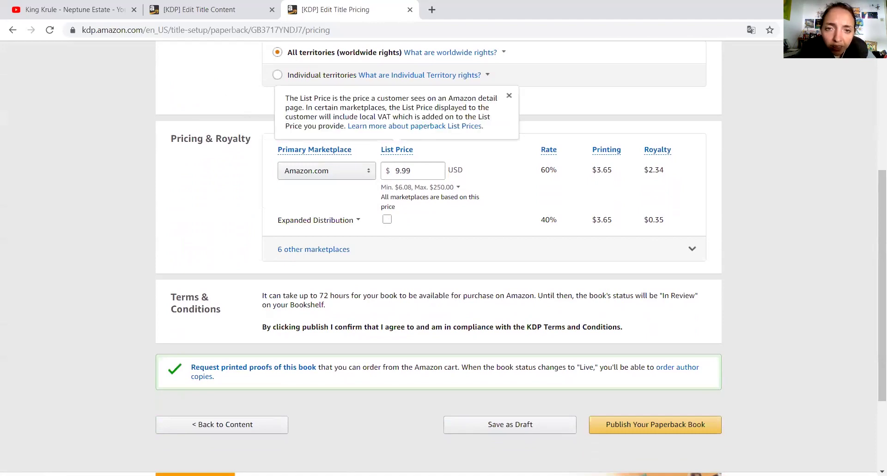
pyautogui.press('Escape')
pyautogui.press('Return')
pyautogui.press('Escape')
pyautogui.press('Return')
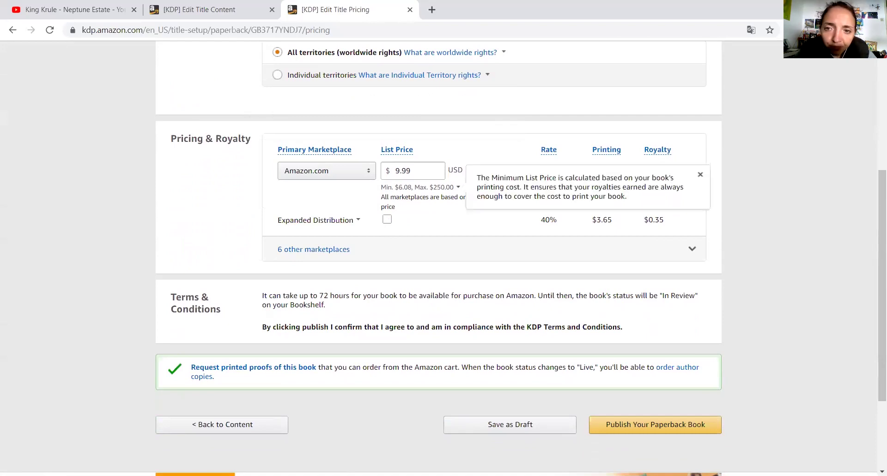
pyautogui.press('Escape')
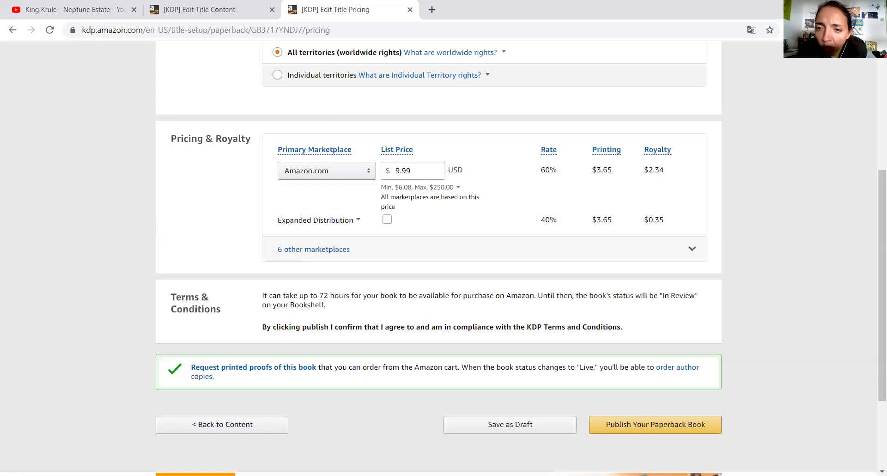
pyautogui.scroll(-2, 444, 258)
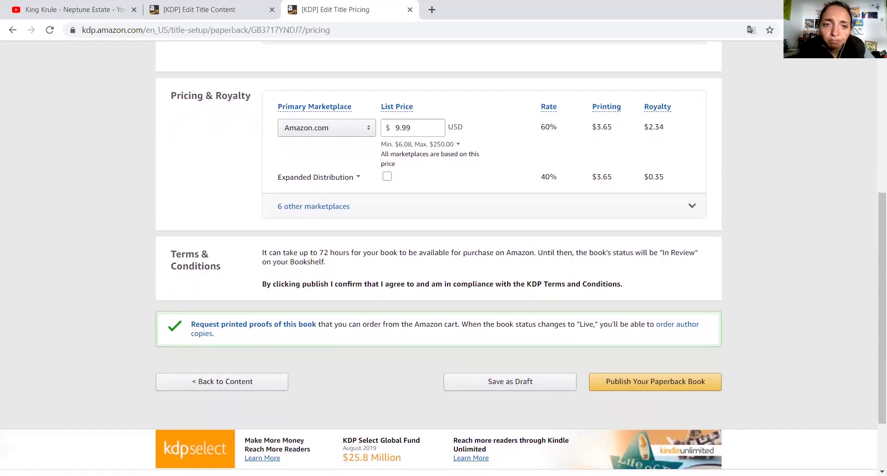
pyautogui.scroll(-1, 444, 259)
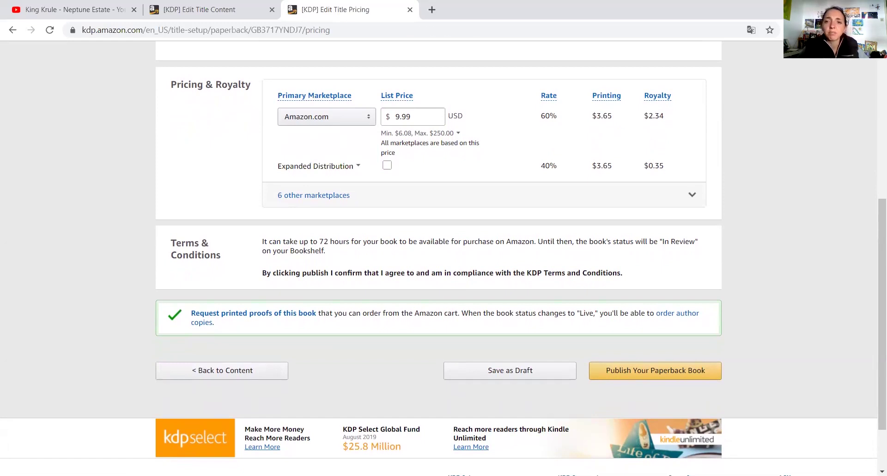
pyautogui.scroll(-2, 444, 259)
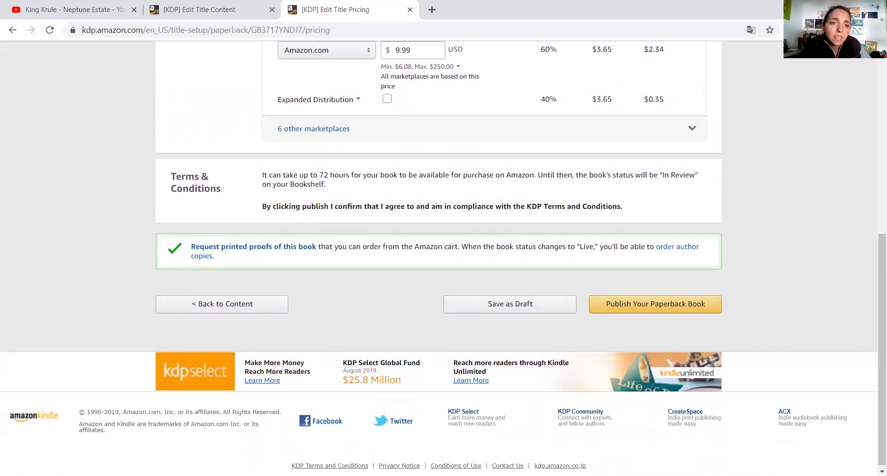